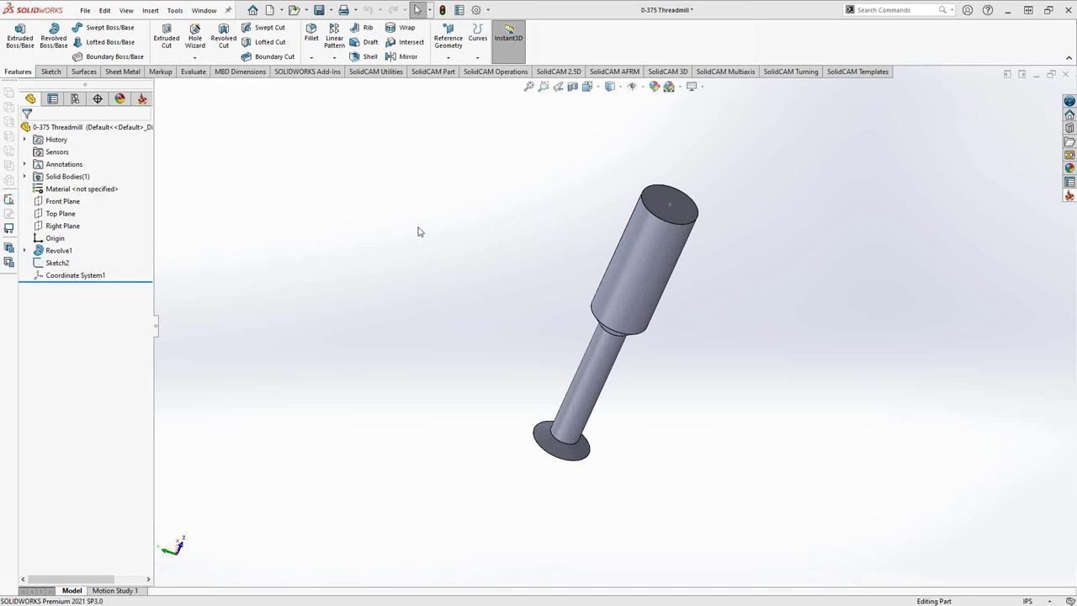
Orbit the threadmill and select Coordinate System1, closing its options unchanged.
middle_drag(466, 343, 514, 295)
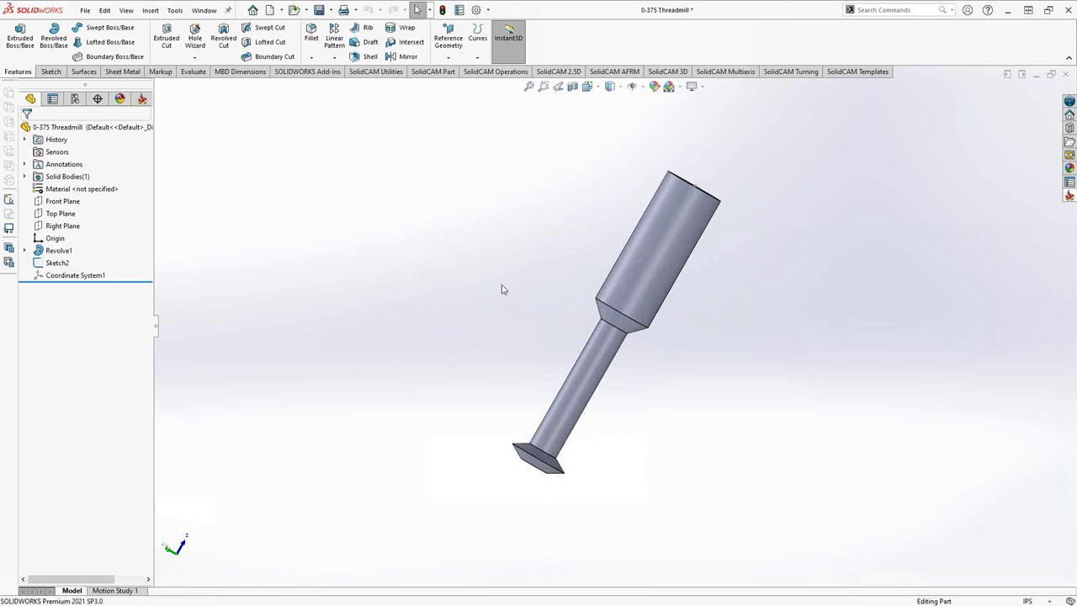
mouse_move(500, 286)
middle_down()
mouse_move(469, 274)
mouse_move(563, 303)
mouse_move(473, 336)
middle_up()
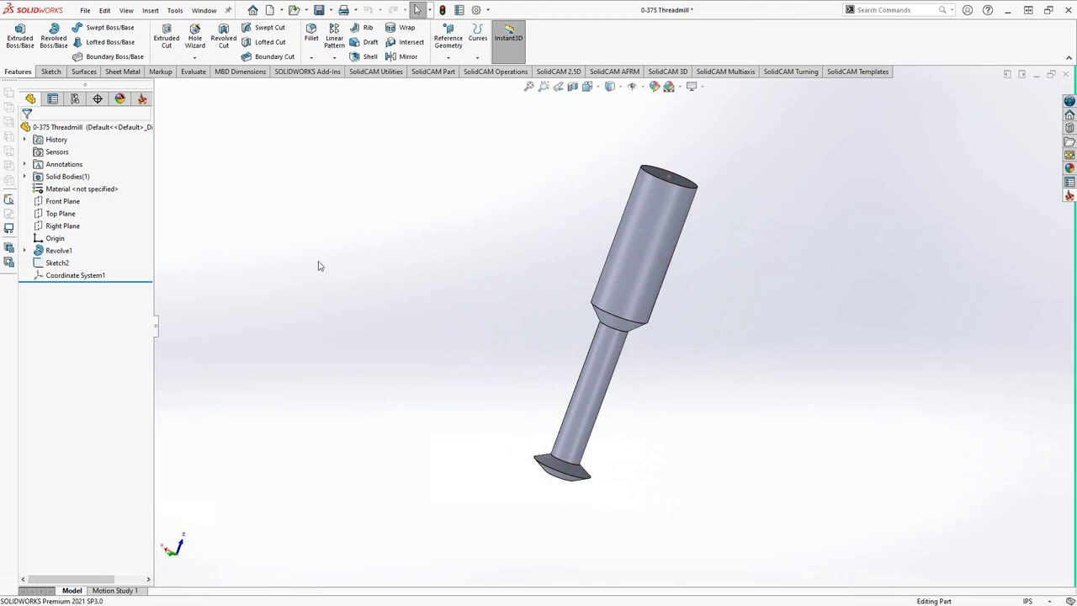
middle_drag(534, 232, 435, 281)
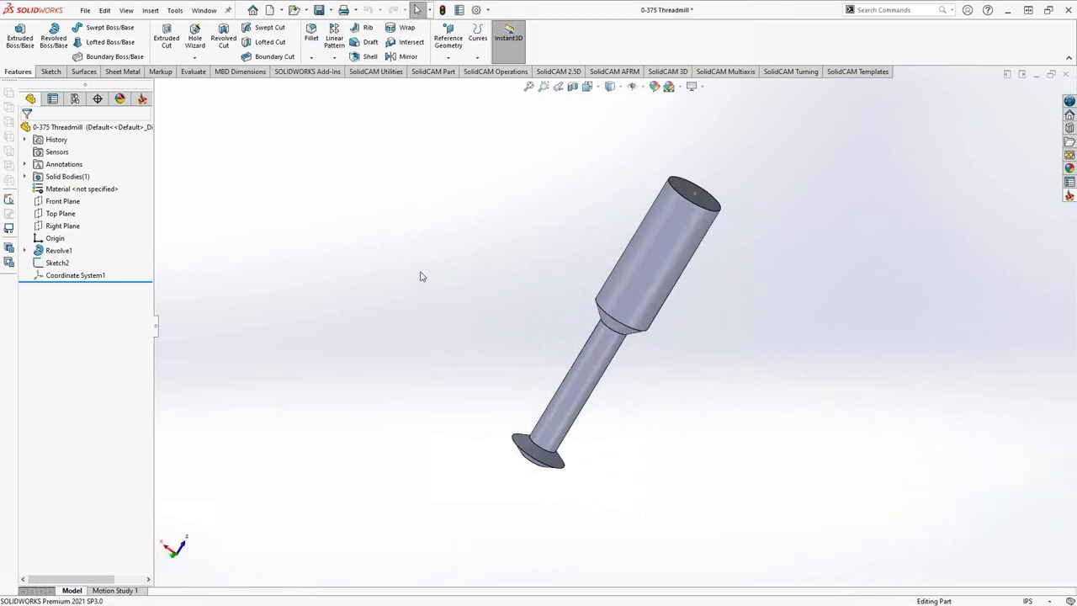
click(94, 281)
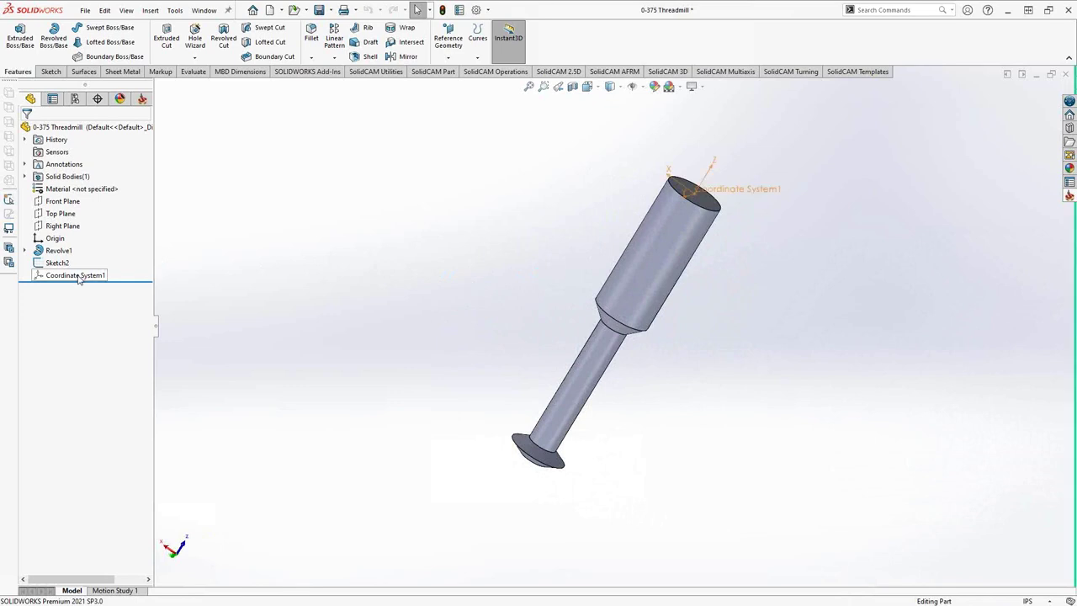
mouse_move(437, 306)
middle_down()
mouse_move(428, 284)
mouse_move(464, 284)
mouse_move(457, 302)
middle_up()
right_click(92, 279)
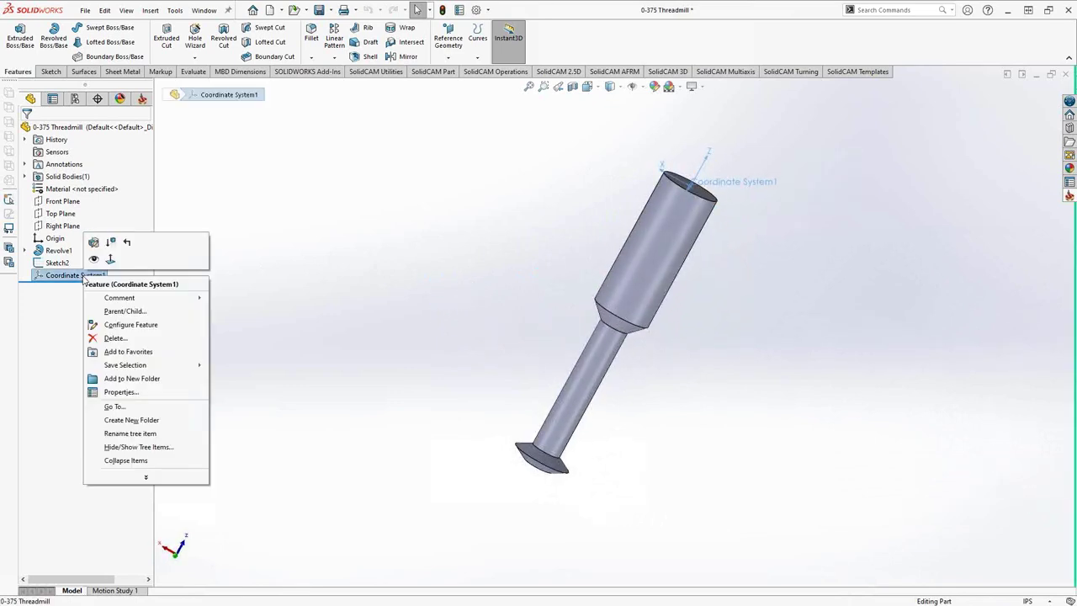
click(435, 275)
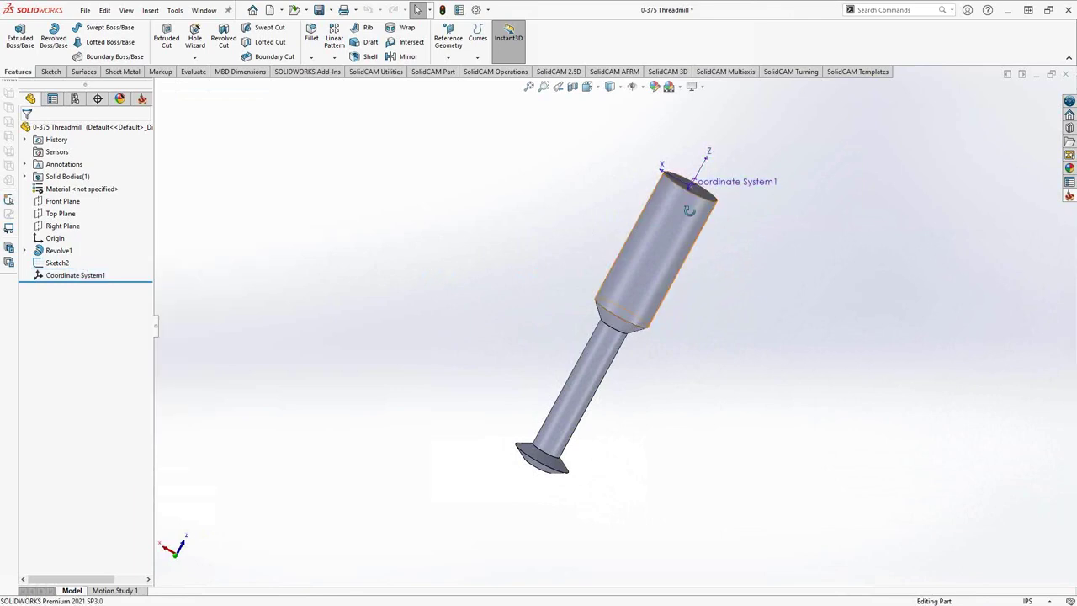
Stand the tool upright and hide Coordinate System1 so its axes disappear.
middle_drag(678, 193, 709, 227)
middle_drag(521, 233, 484, 220)
mouse_move(436, 267)
middle_down()
mouse_move(454, 236)
mouse_move(454, 277)
middle_up()
middle_drag(618, 181, 562, 215)
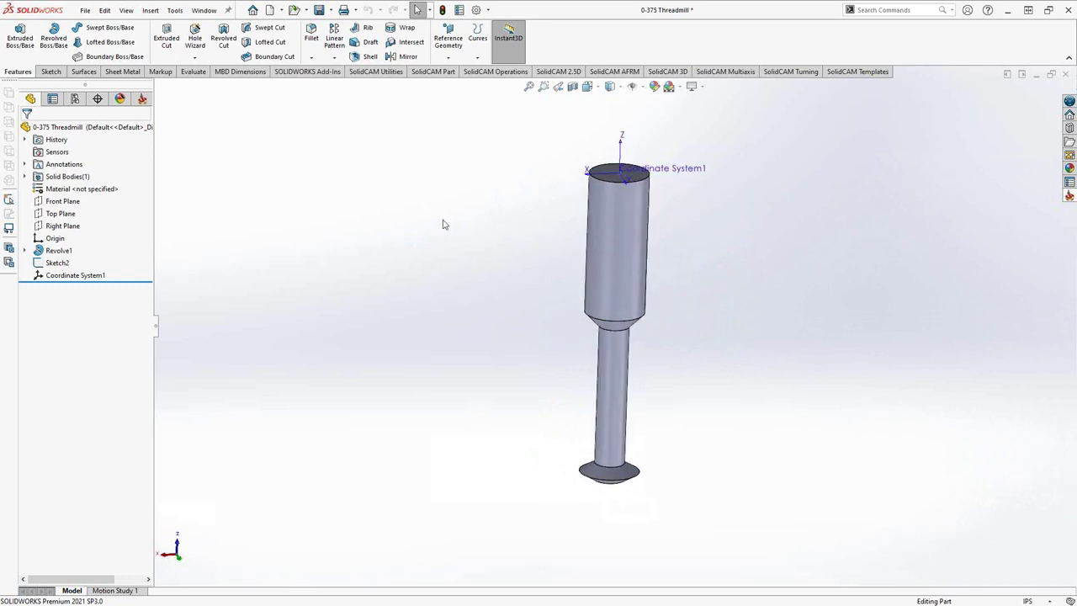
right_click(81, 278)
click(89, 239)
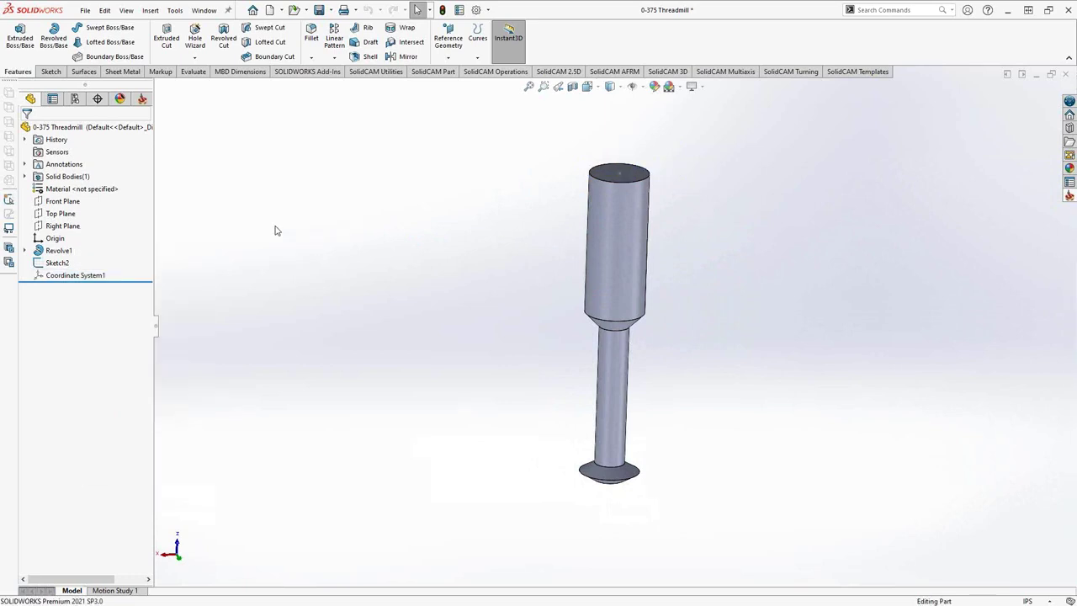
Start a new Reference Geometry coordinate system and fit the whole tool in view.
click(448, 57)
click(468, 101)
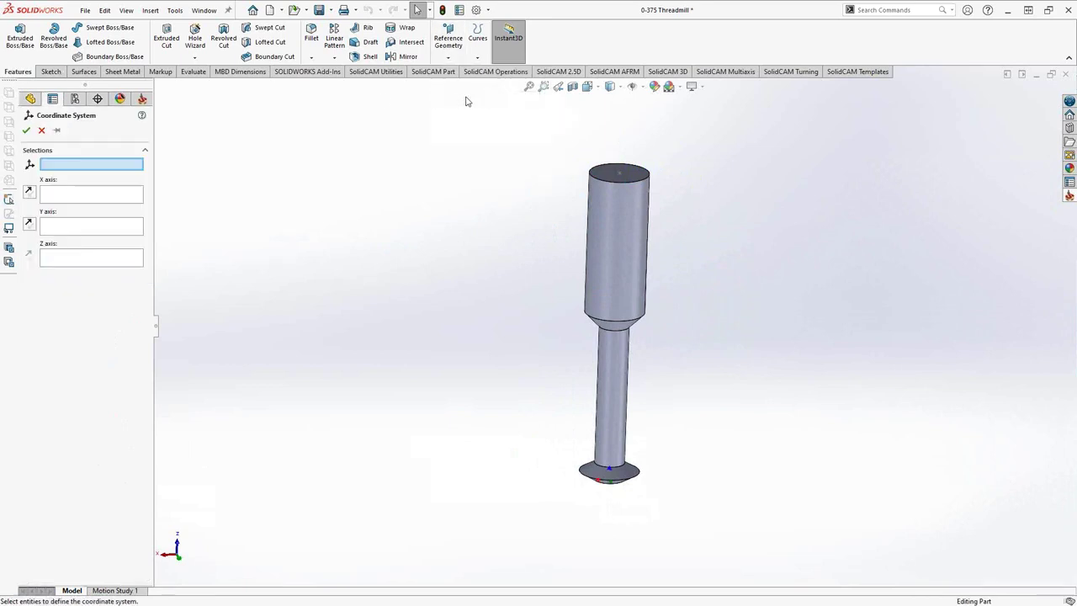
middle_drag(514, 199, 510, 223)
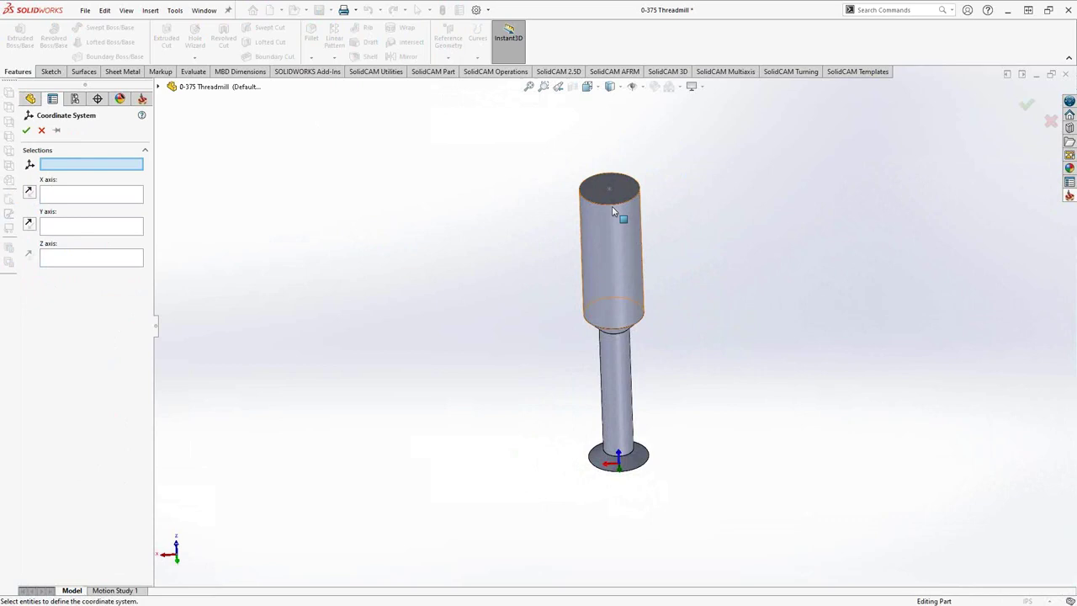
scroll(605, 224, down, 4)
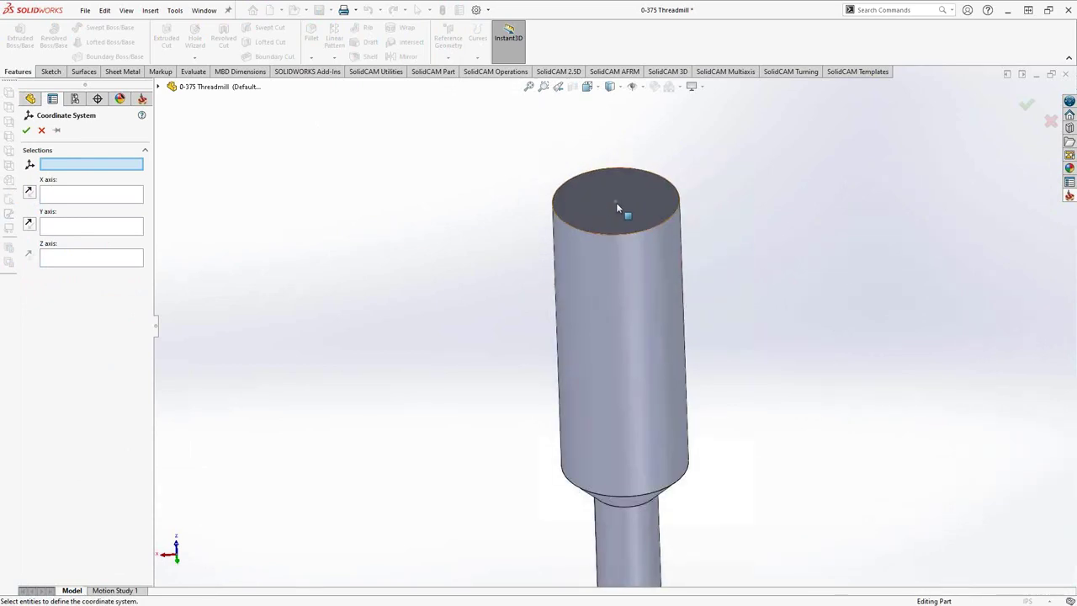
key(f)
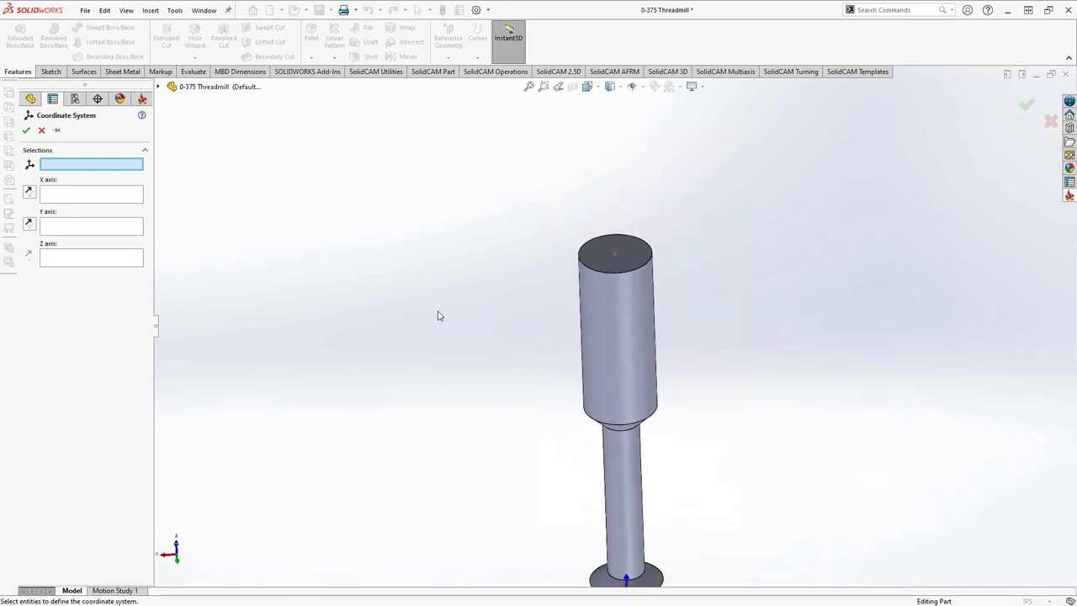
middle_drag(447, 341, 448, 349)
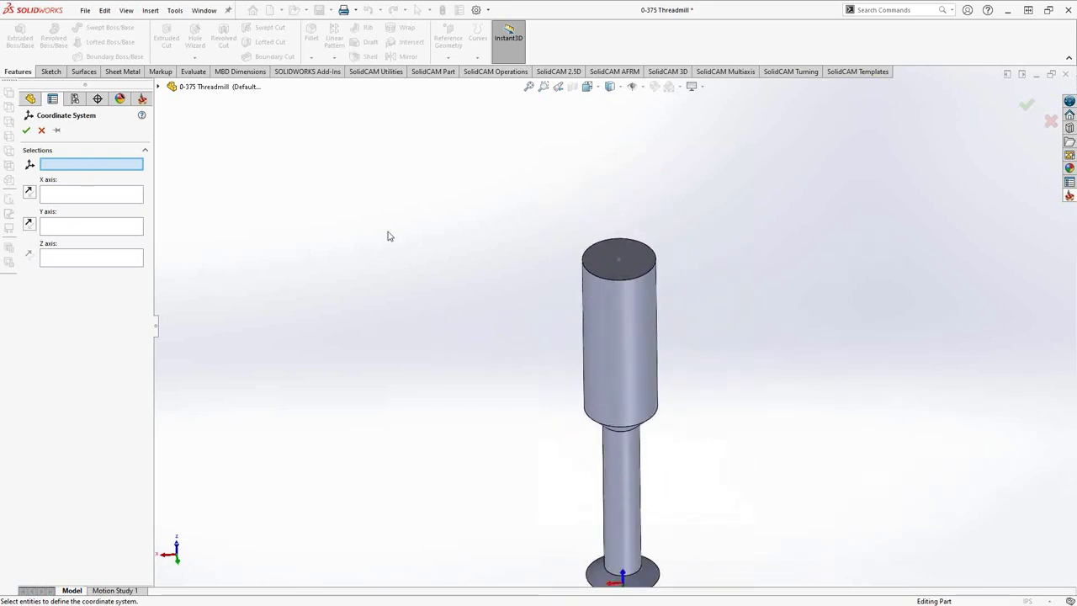
key(z)
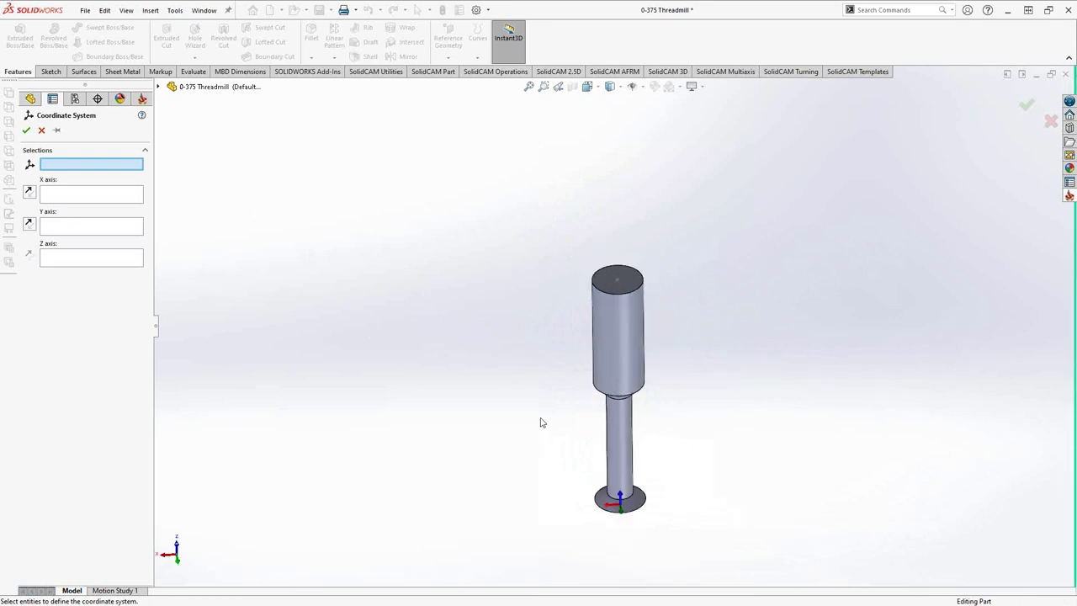
Turn to the tool's top face and set the origin at Point1@Sketch2.
middle_drag(541, 422, 567, 457)
scroll(625, 535, down, 2)
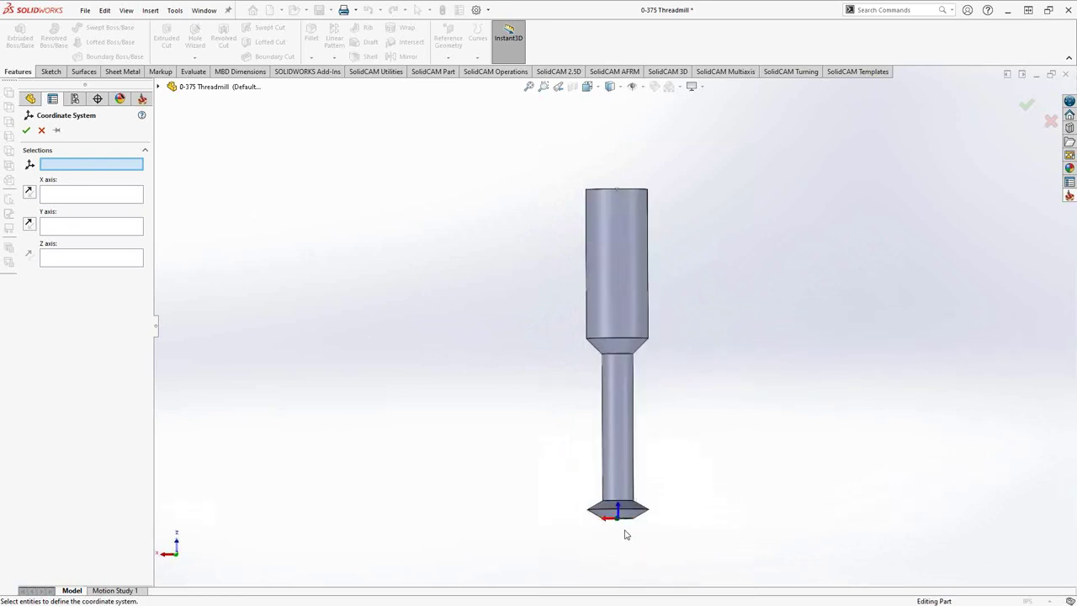
scroll(620, 490, down, 3)
middle_drag(620, 490, 630, 483)
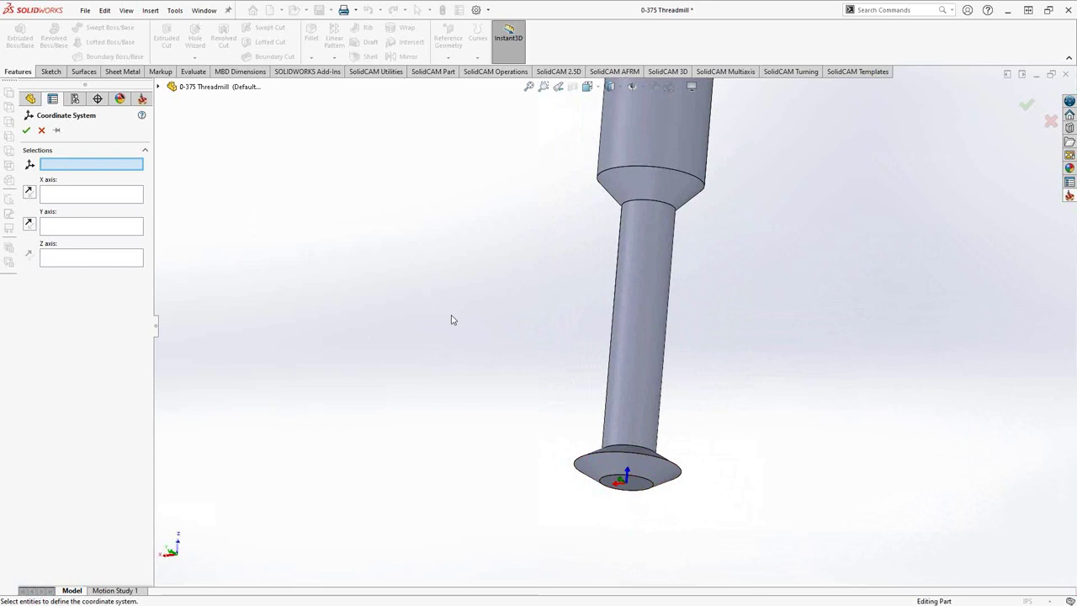
mouse_move(471, 339)
middle_down()
mouse_move(454, 401)
mouse_move(467, 411)
mouse_move(495, 303)
middle_up()
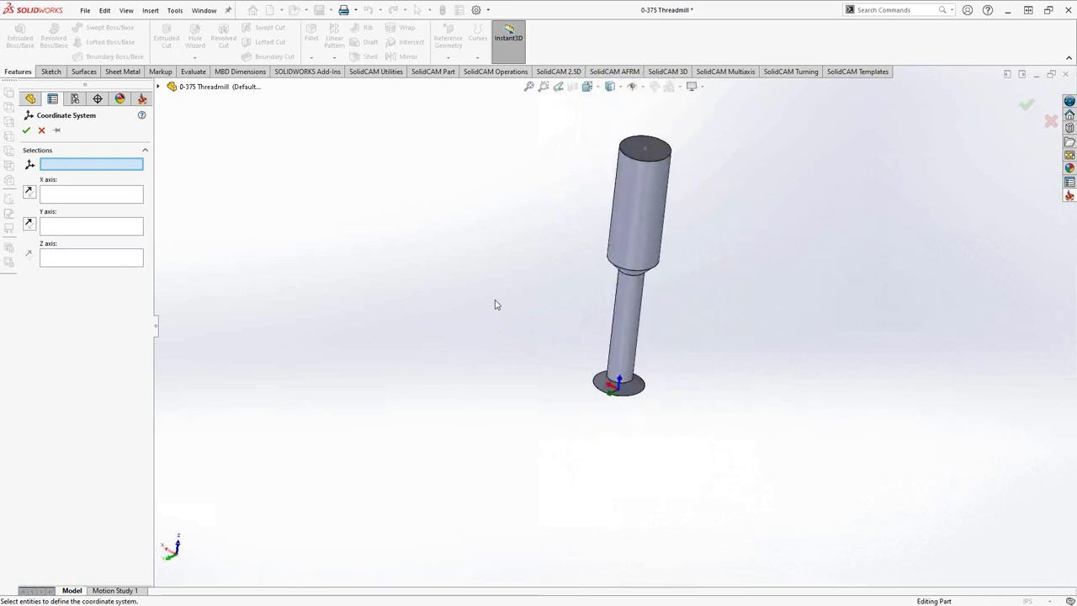
click(651, 152)
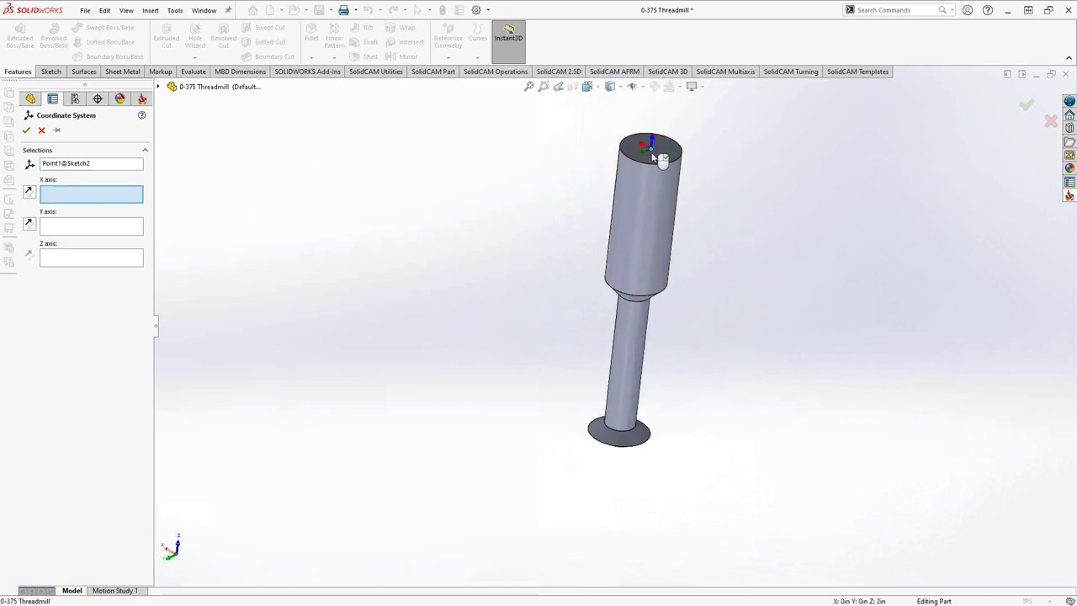
Try then clear the top face as X axis, accepting the coordinate system with default axes.
scroll(652, 153, down, 5)
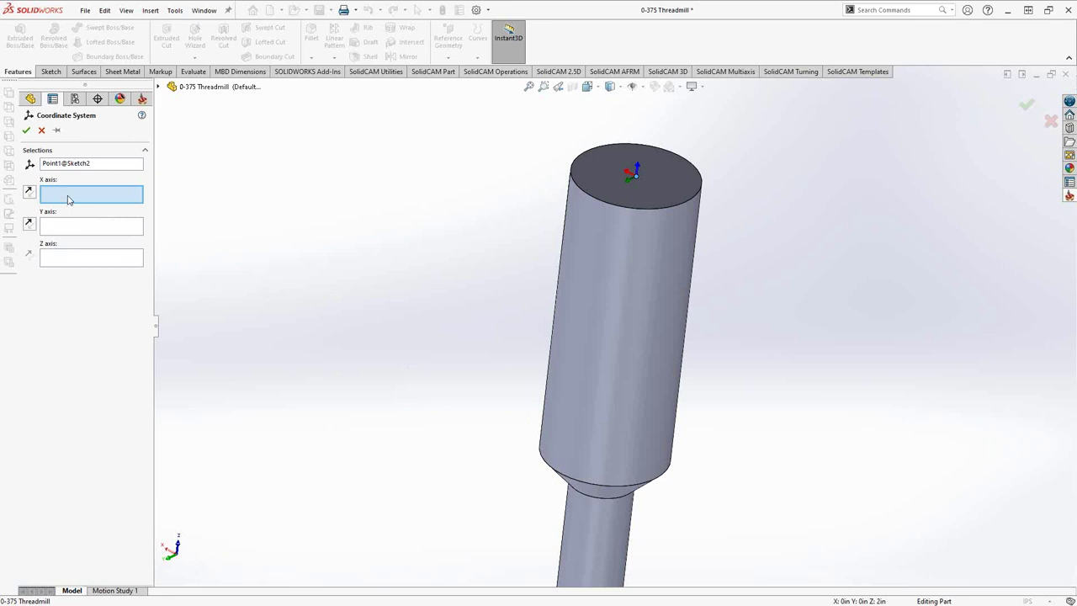
click(603, 181)
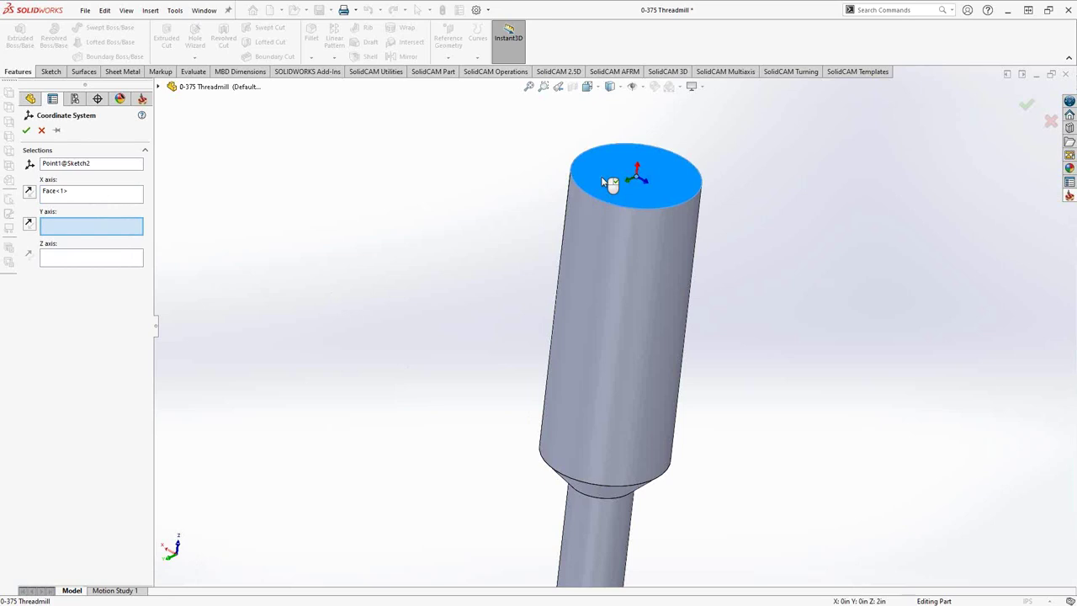
click(69, 258)
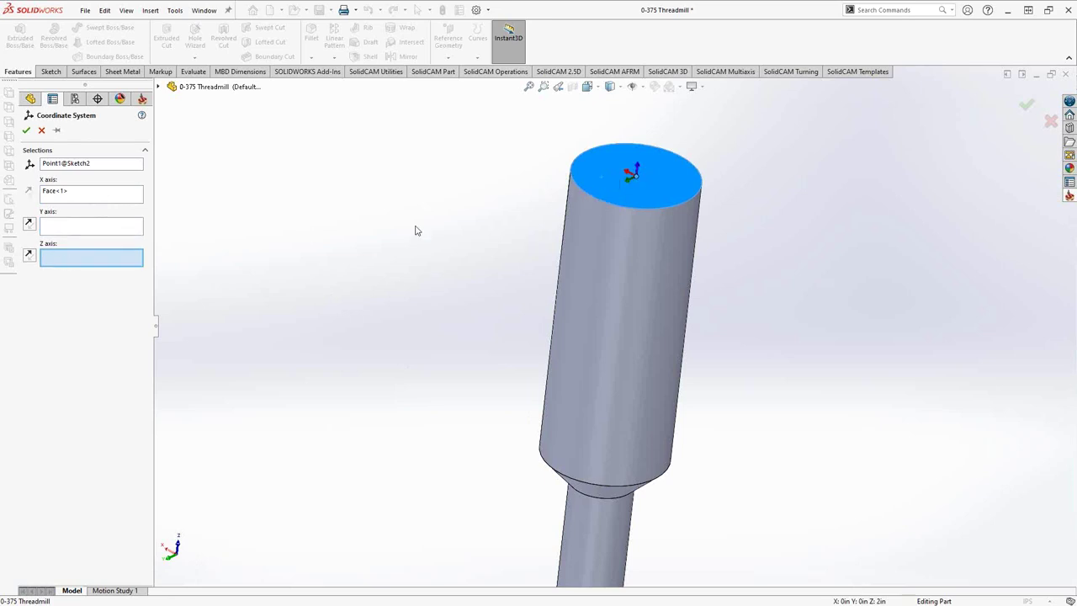
click(614, 170)
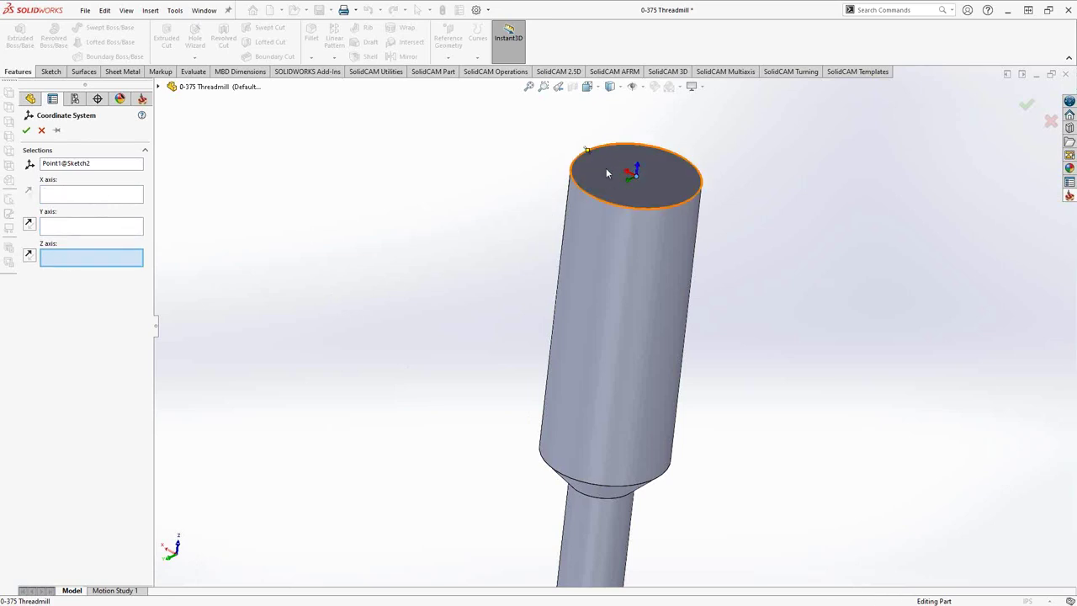
middle_drag(449, 253, 403, 240)
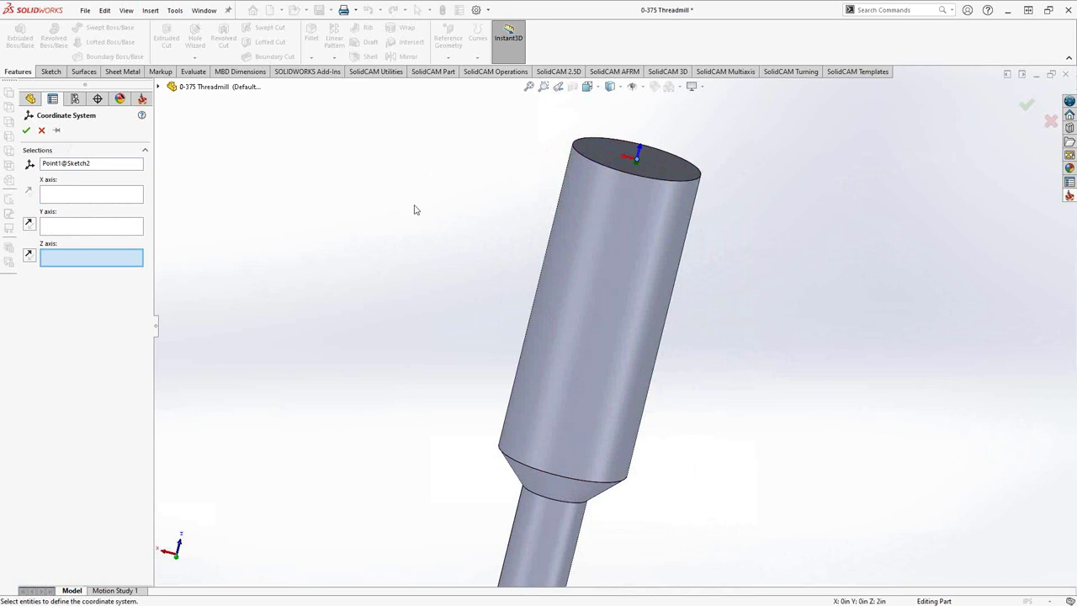
click(26, 130)
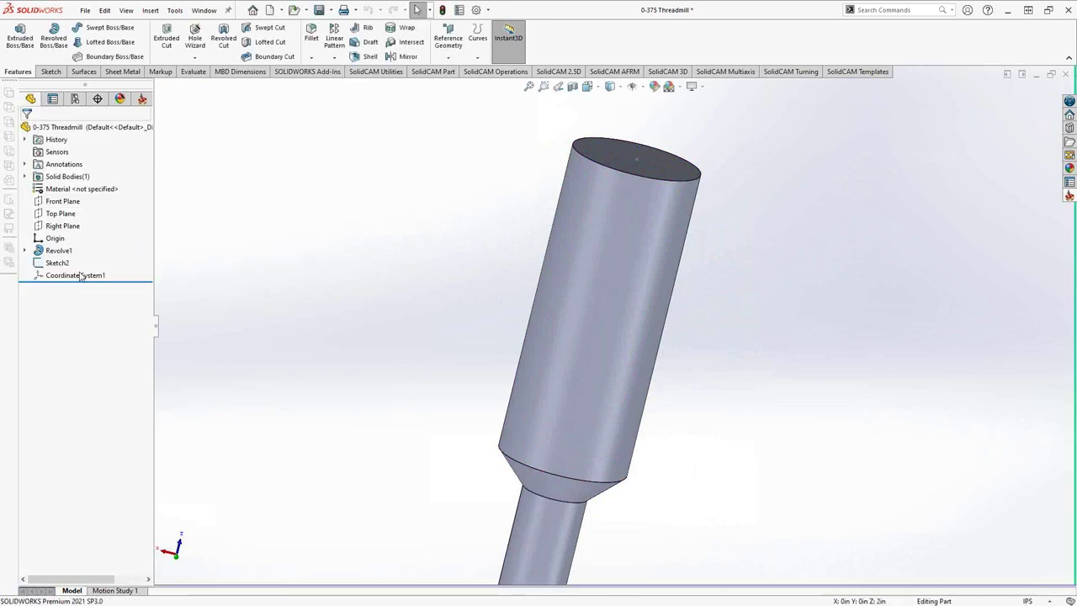
Save the part as type STL (*.stl) and bring up its export Options.
scroll(399, 291, up, 5)
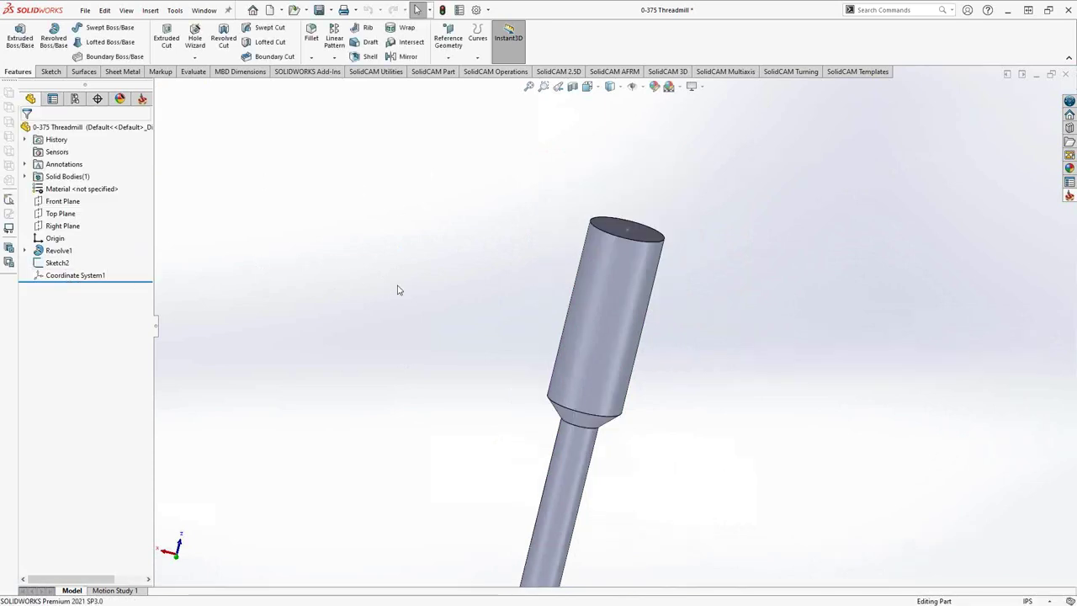
scroll(551, 383, up, 2)
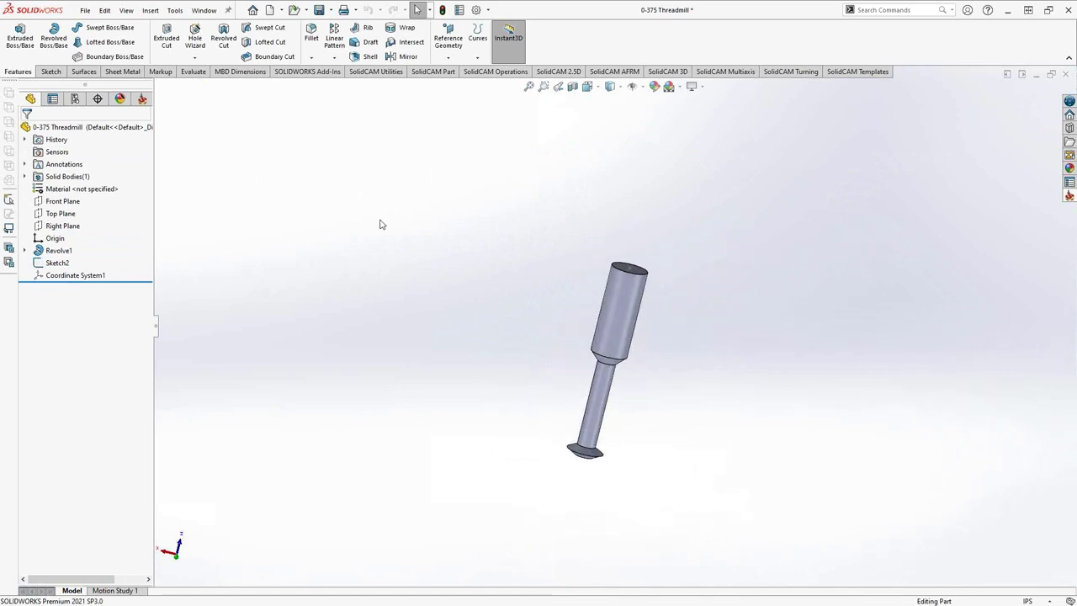
click(85, 10)
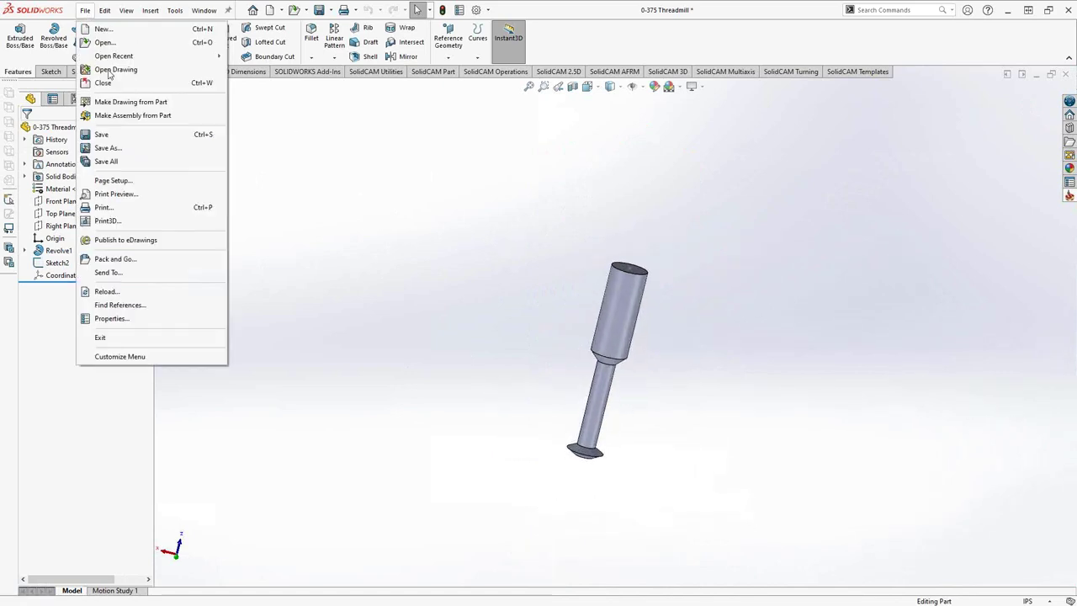
click(115, 149)
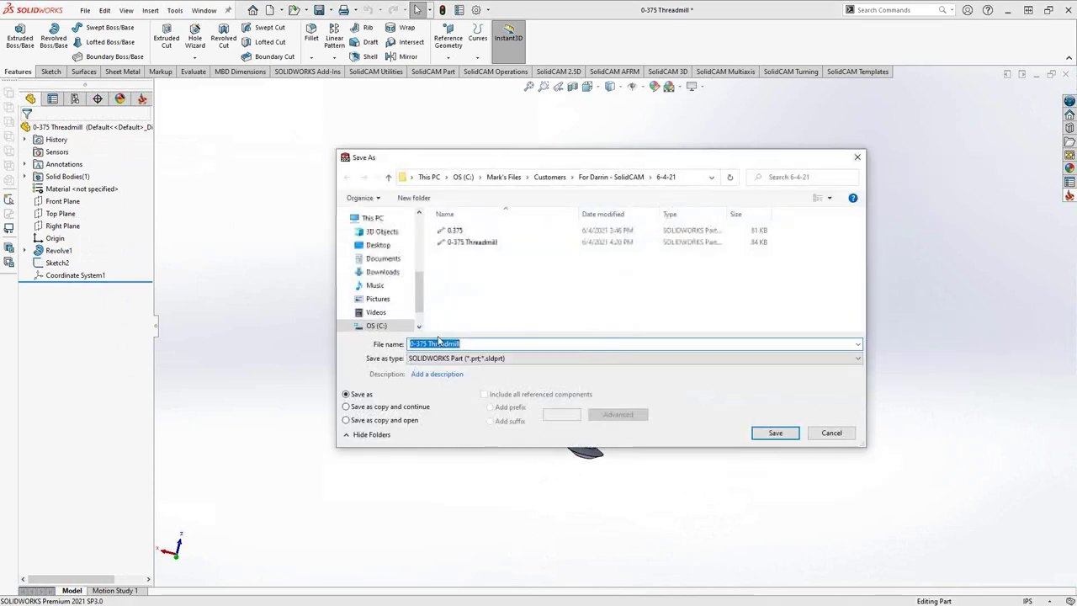
click(500, 360)
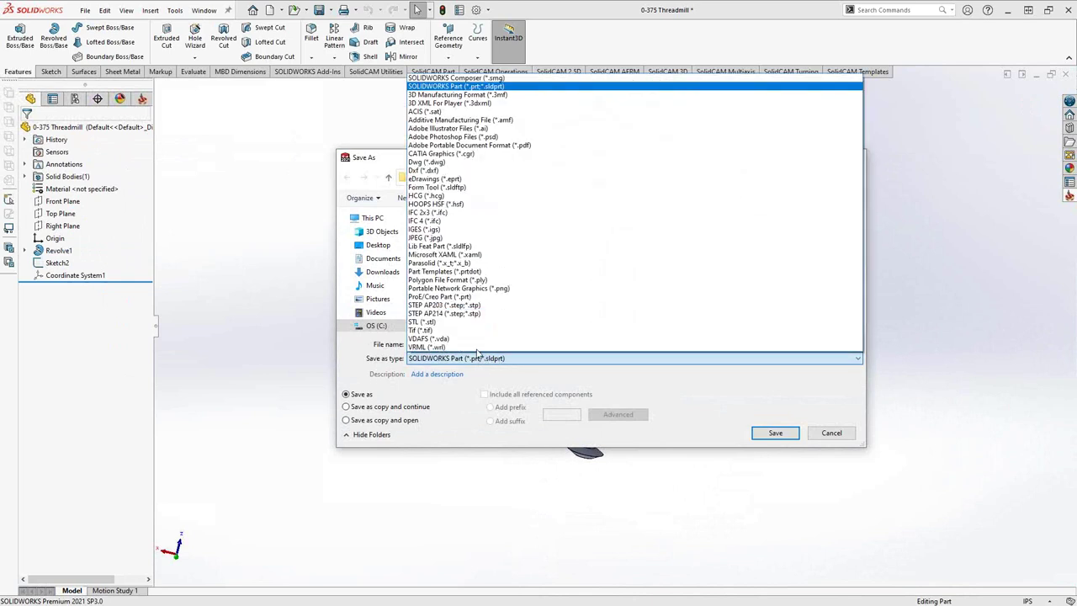
click(461, 321)
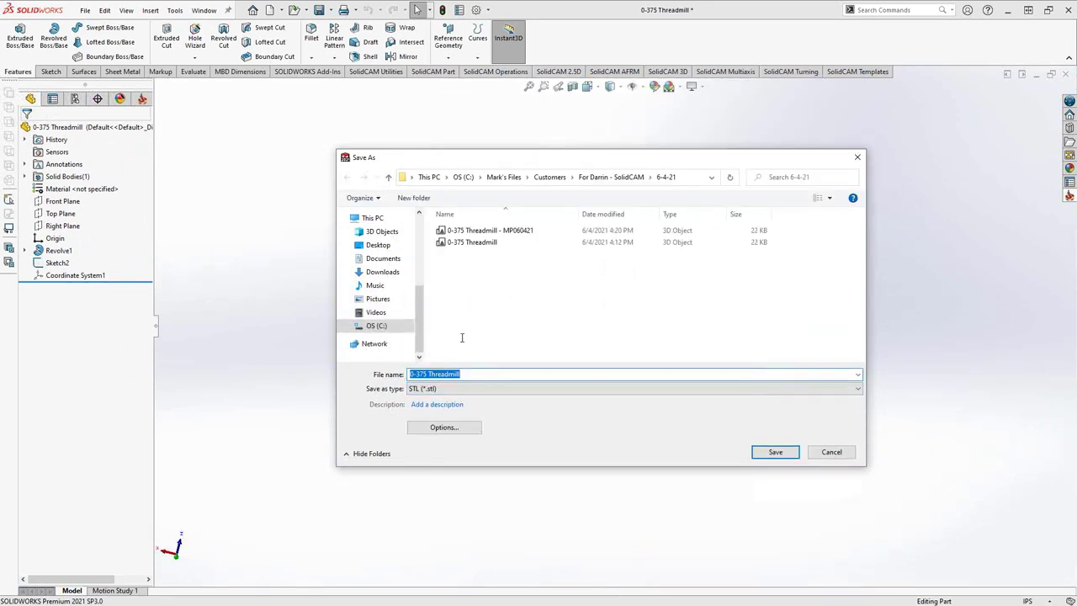
click(445, 428)
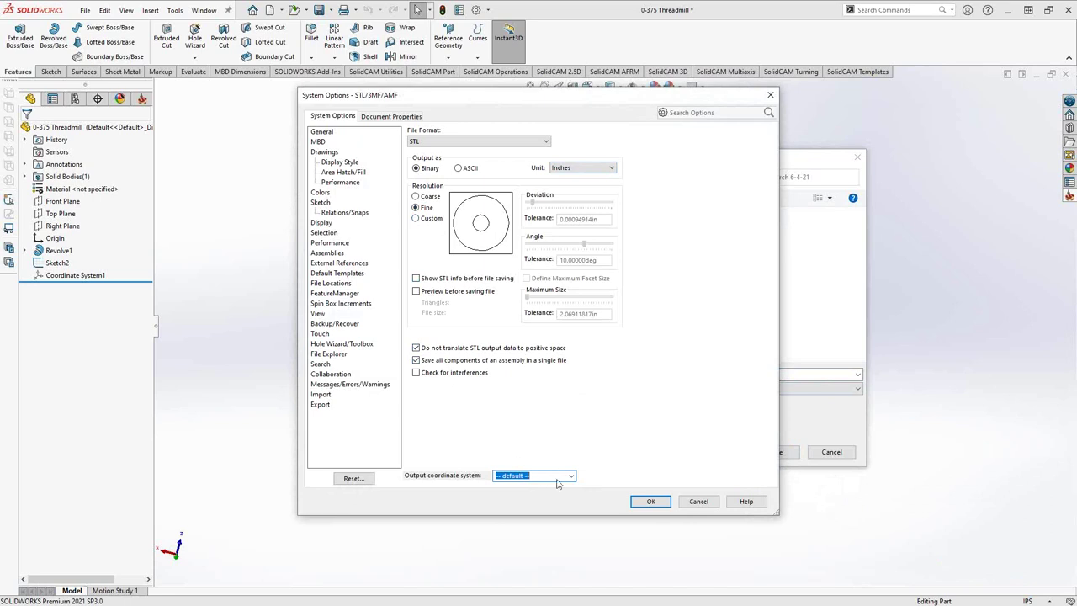
Set the STL output coordinate system to Coordinate System1, then cancel the Save As.
click(570, 476)
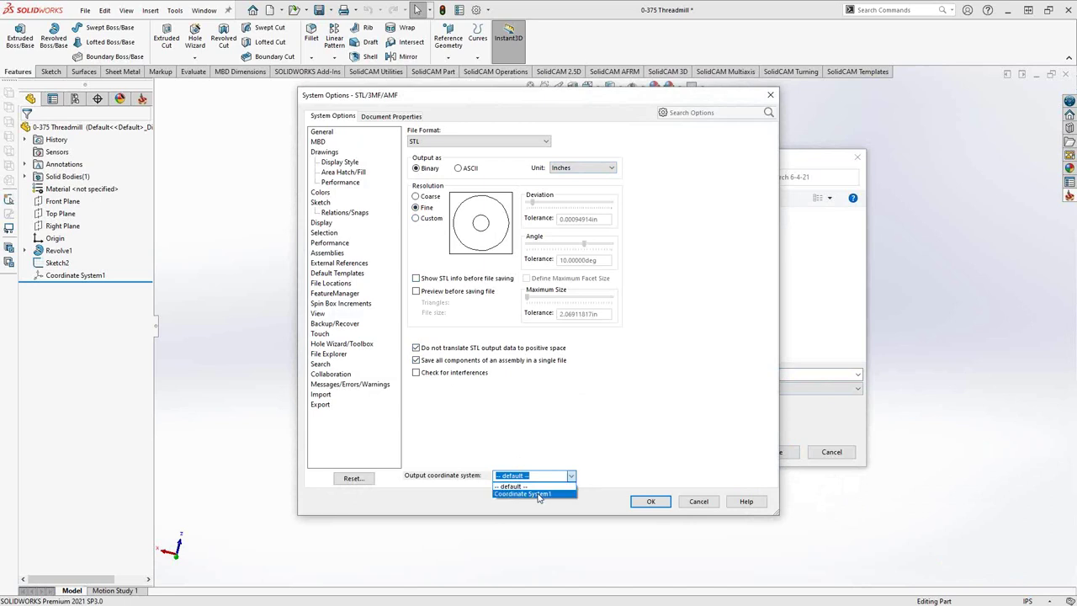
click(539, 494)
click(650, 502)
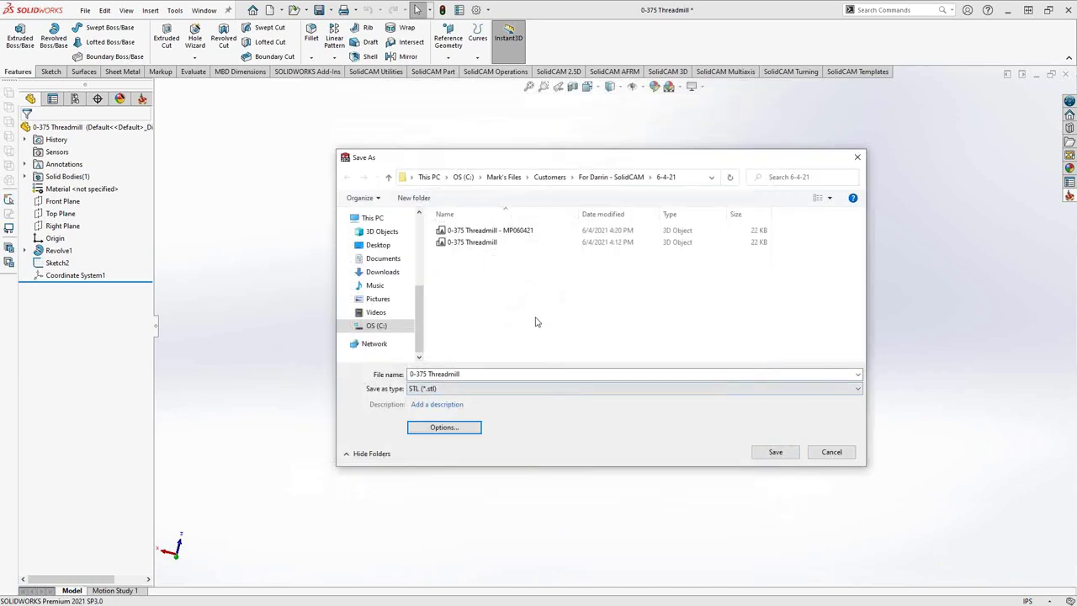
click(831, 453)
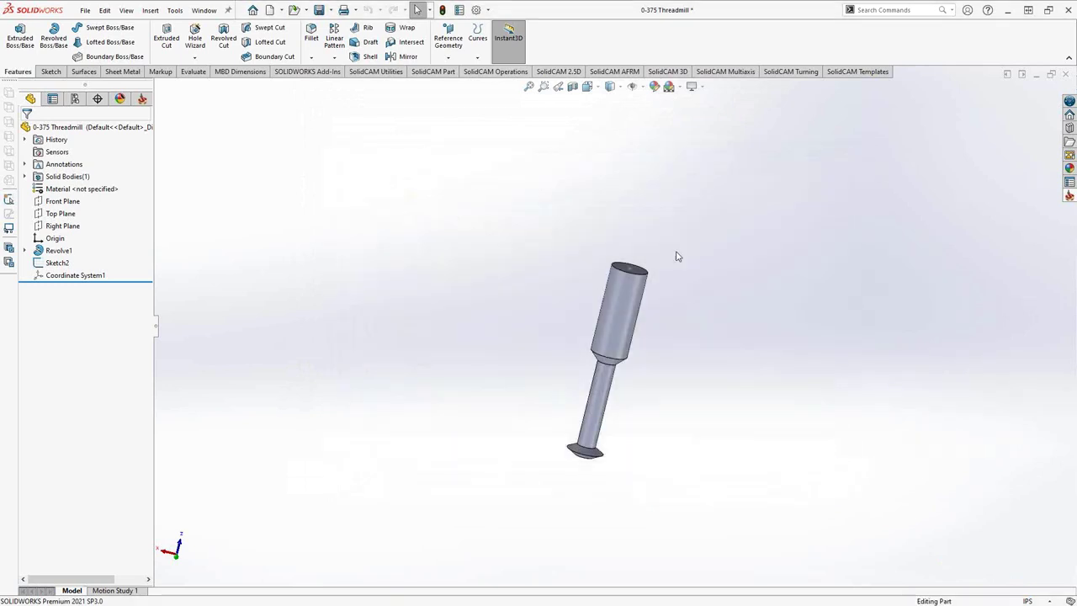
Create a new library via Tools > SolidCAM > ToolKit > New Tool Library.
click(175, 11)
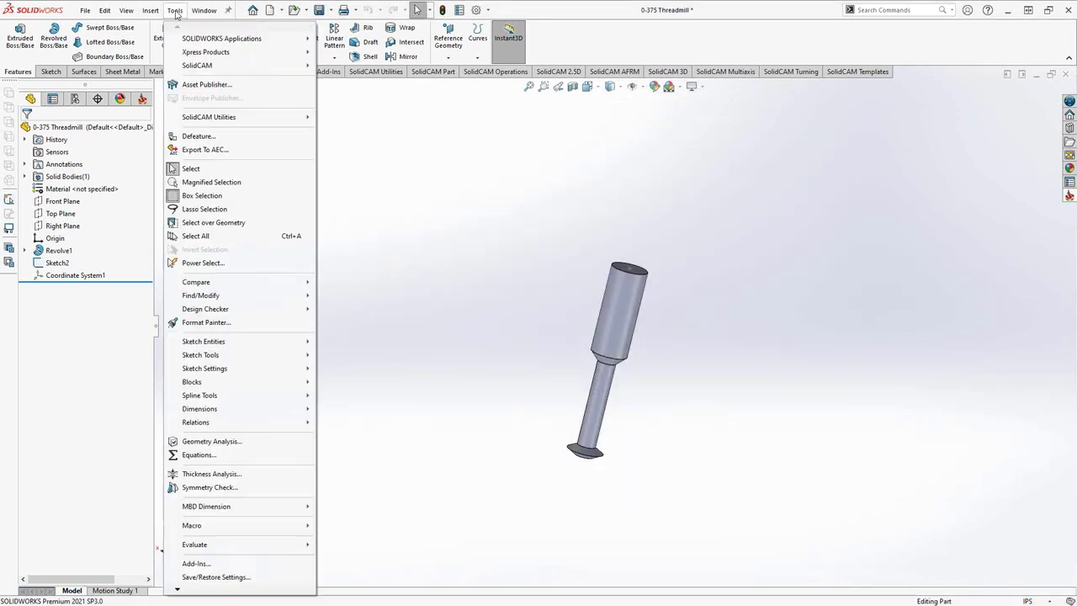
mouse_move(252, 65)
mouse_move(359, 74)
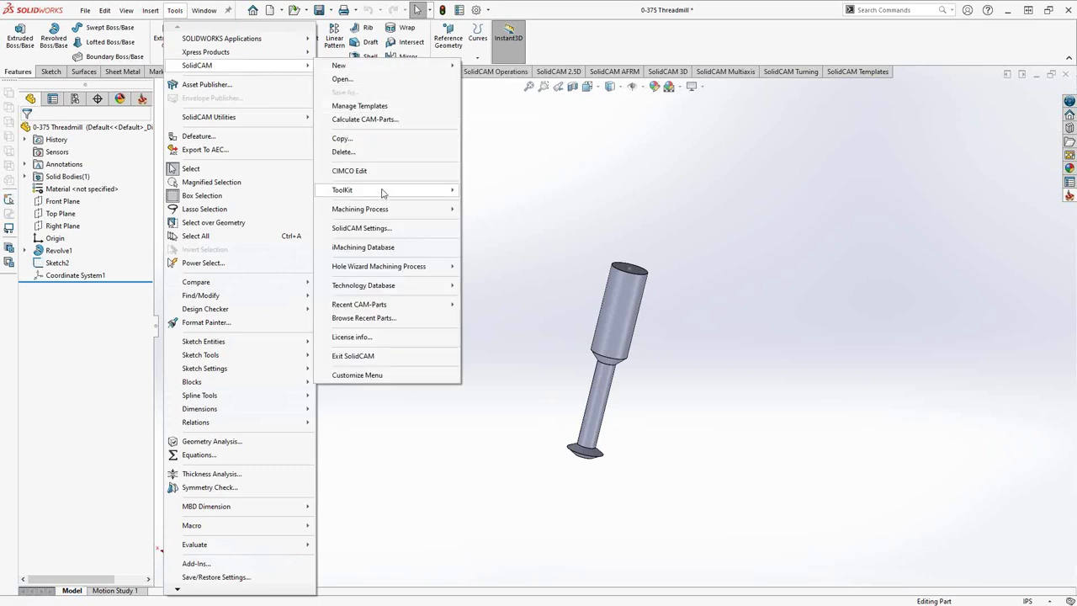
mouse_move(385, 194)
mouse_move(503, 192)
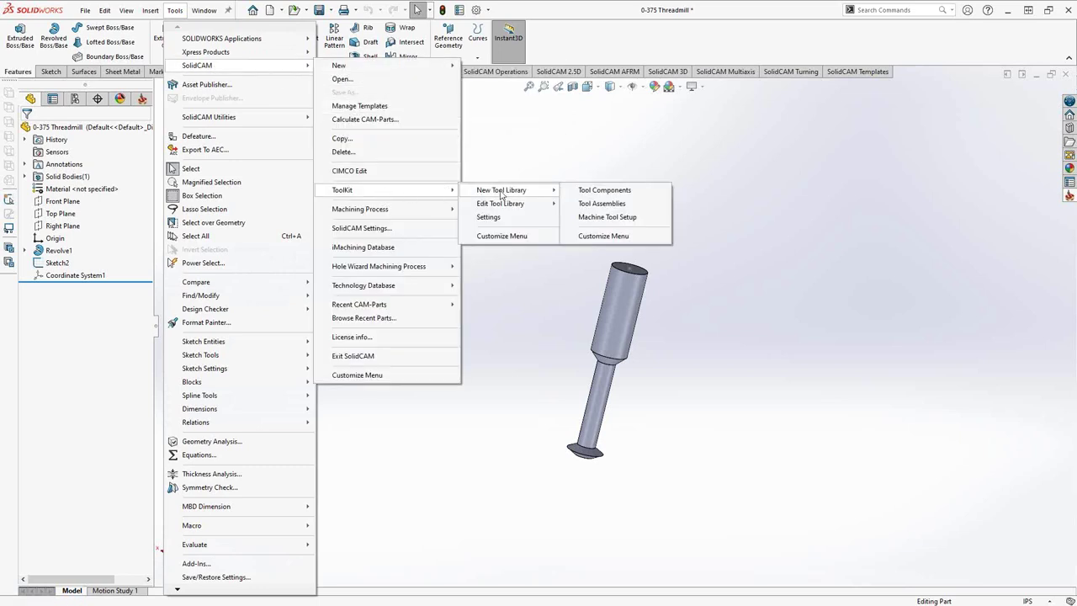
click(593, 191)
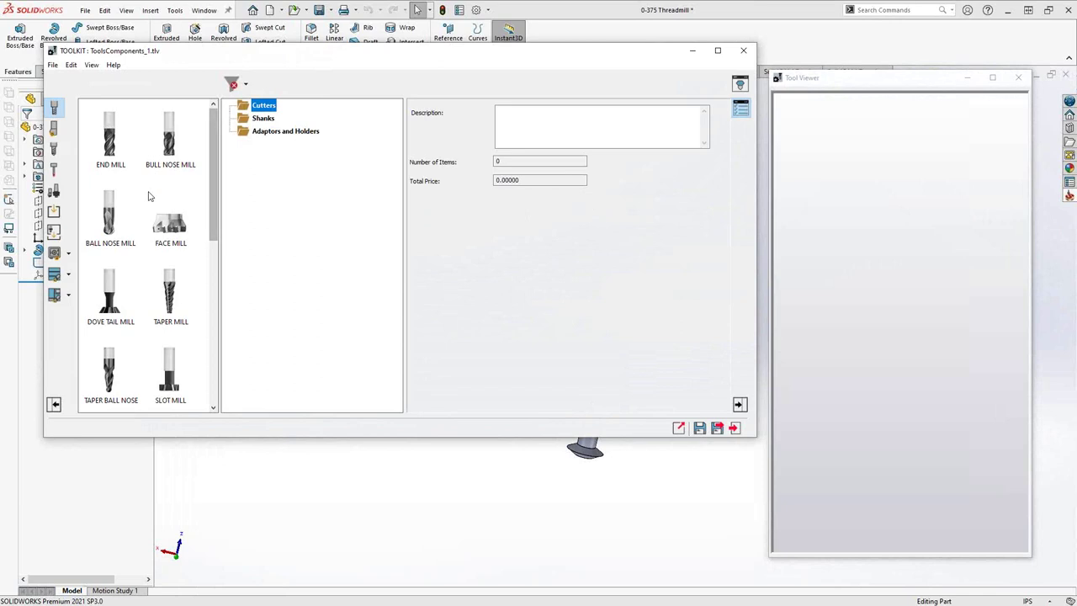
Add a THREAD MILL under Cutters with Shape type set to 3D Model.
scroll(144, 199, down, 3)
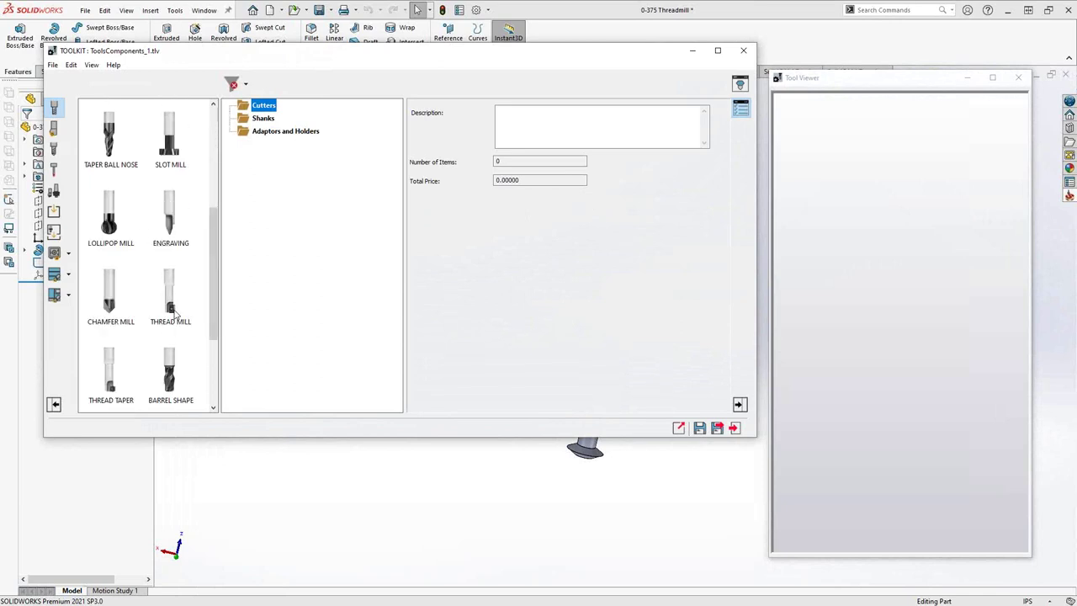
drag(171, 307, 253, 110)
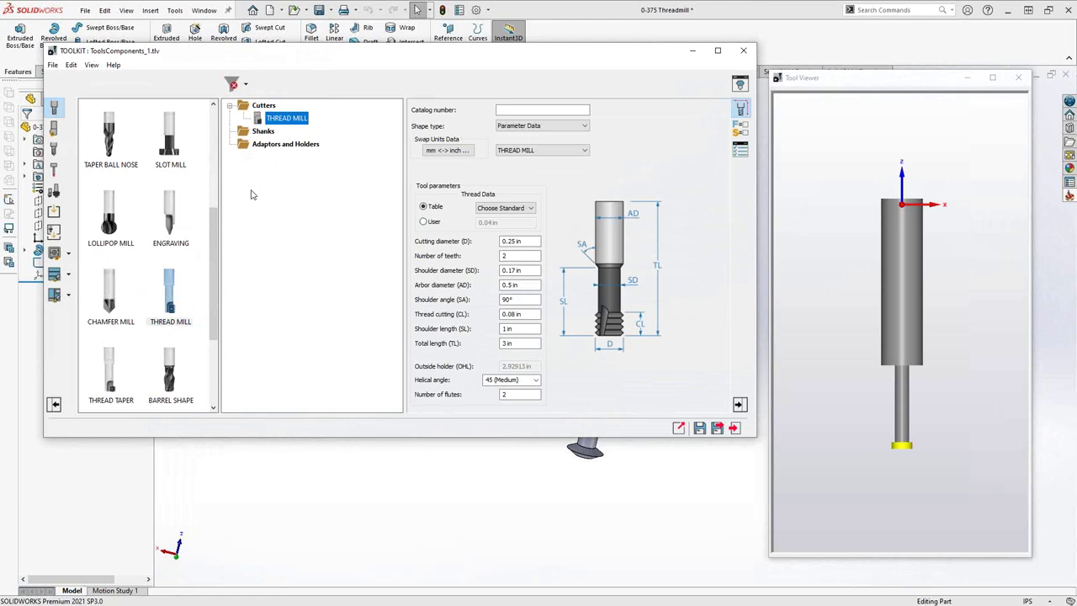
click(579, 130)
click(539, 149)
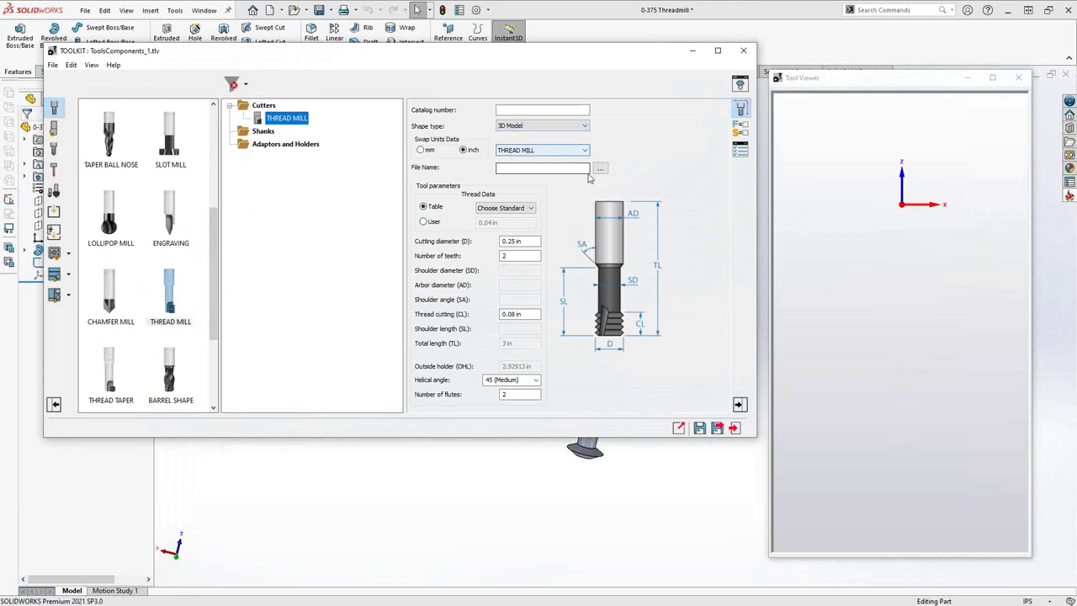
Load 0-375 Threadmill - MP060421 as the cutter model and rotate the Tool Viewer preview.
click(600, 169)
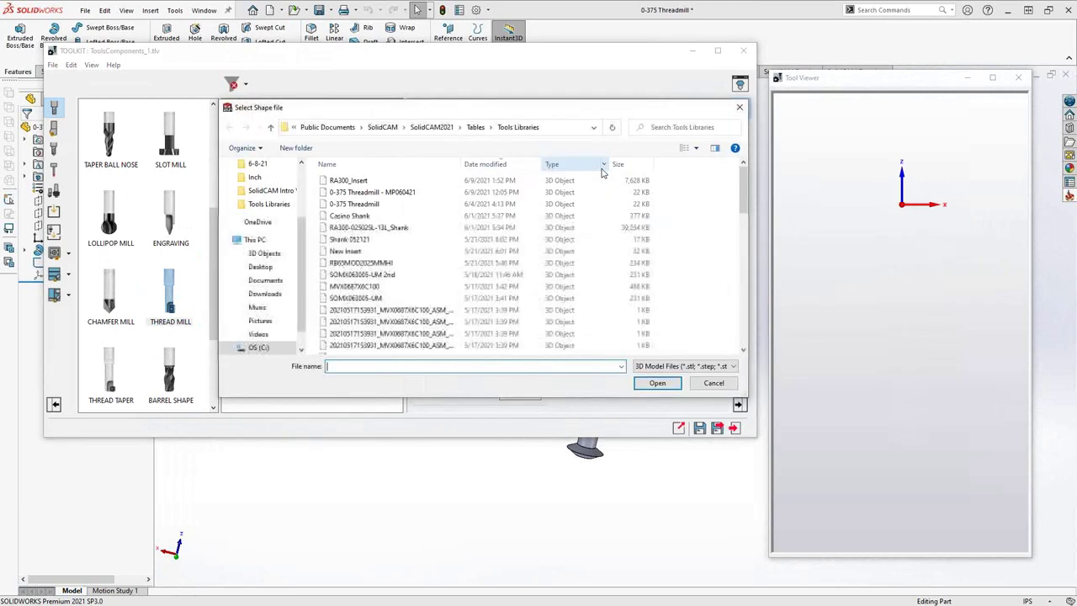
click(389, 192)
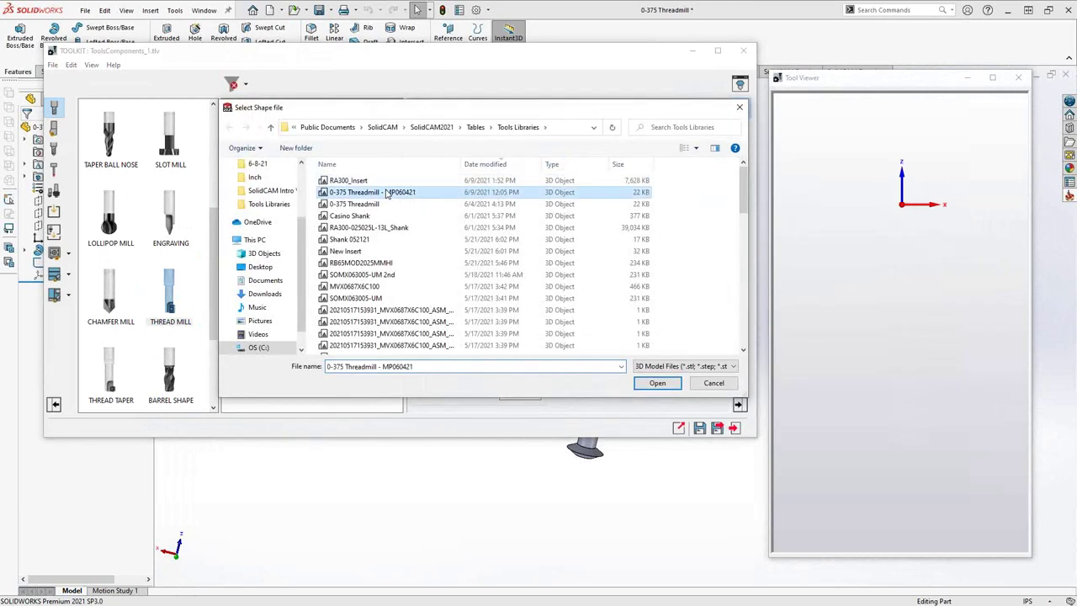
click(657, 382)
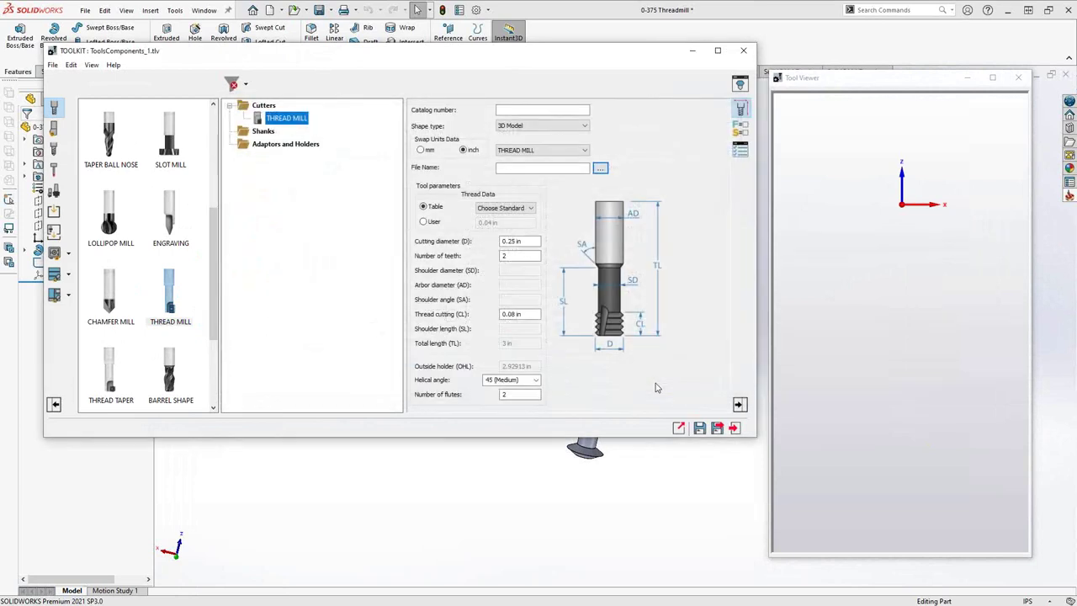
drag(896, 324, 838, 375)
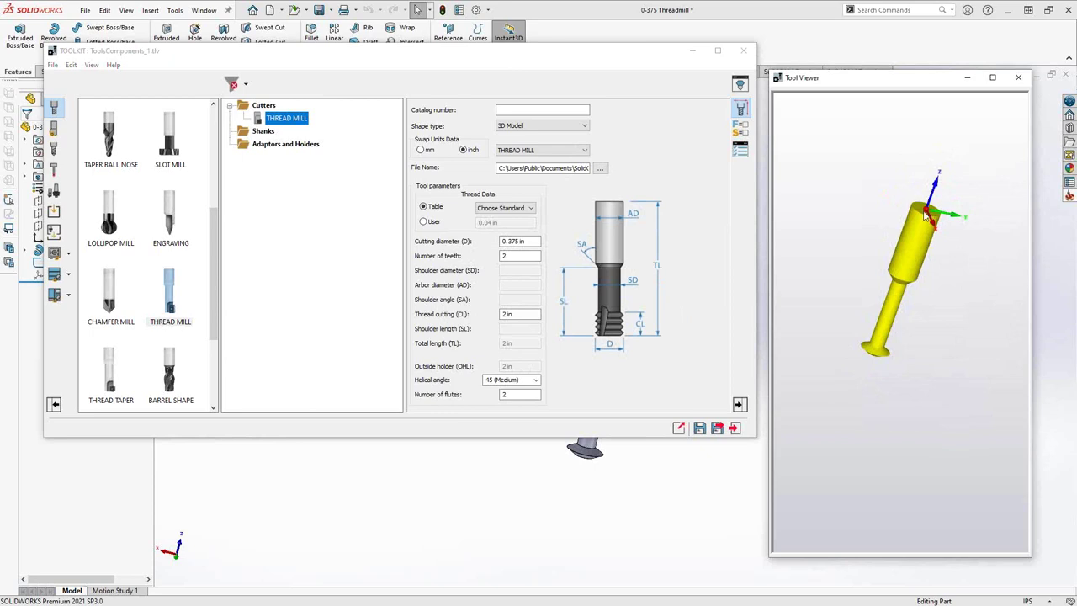
mouse_move(927, 216)
mouse_down()
mouse_move(935, 212)
mouse_move(912, 198)
mouse_move(947, 221)
mouse_move(933, 229)
mouse_up()
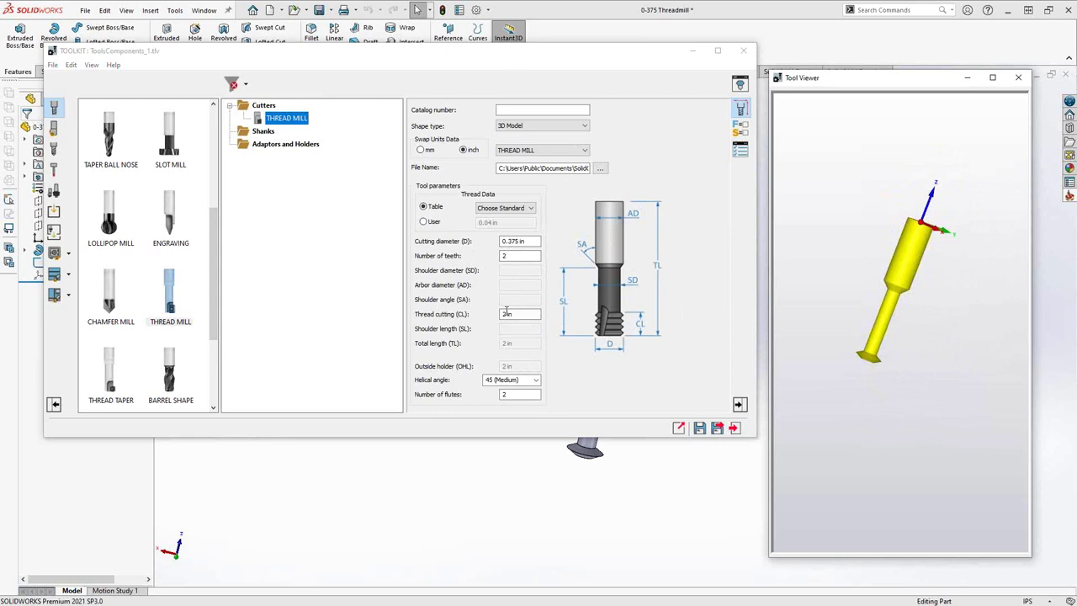
Exit ToolKit, close the threadmill part without saving, and select the holder's Mounting Point.
click(735, 428)
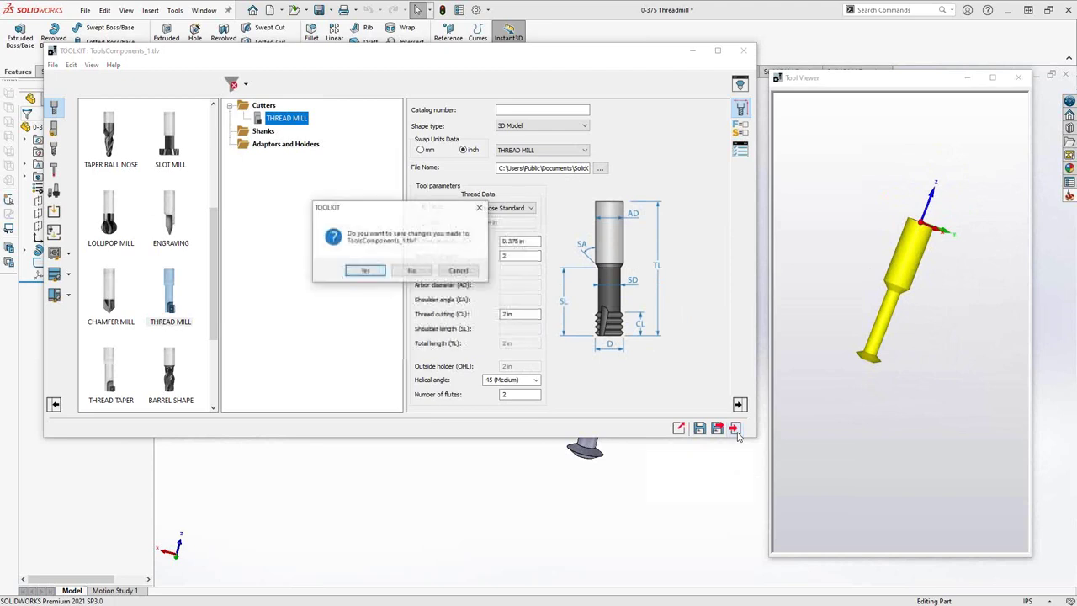
click(412, 270)
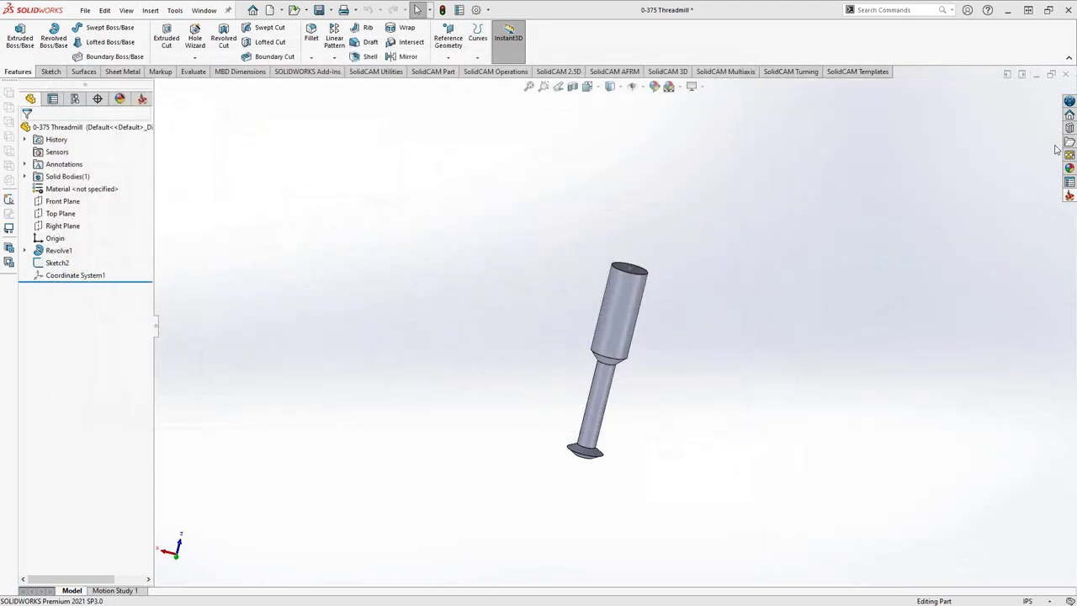
click(1065, 75)
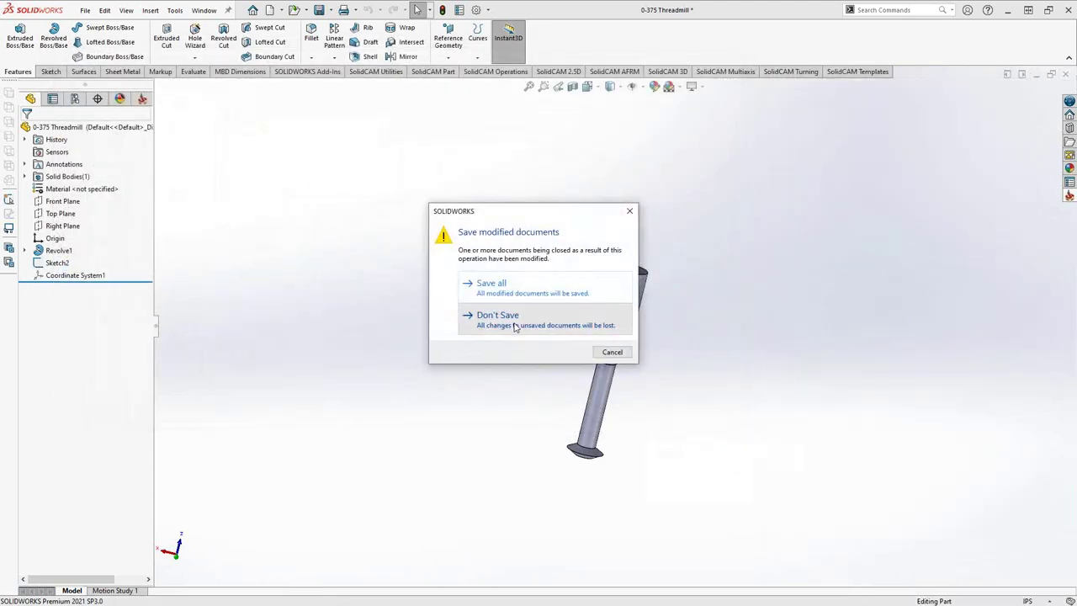
click(492, 319)
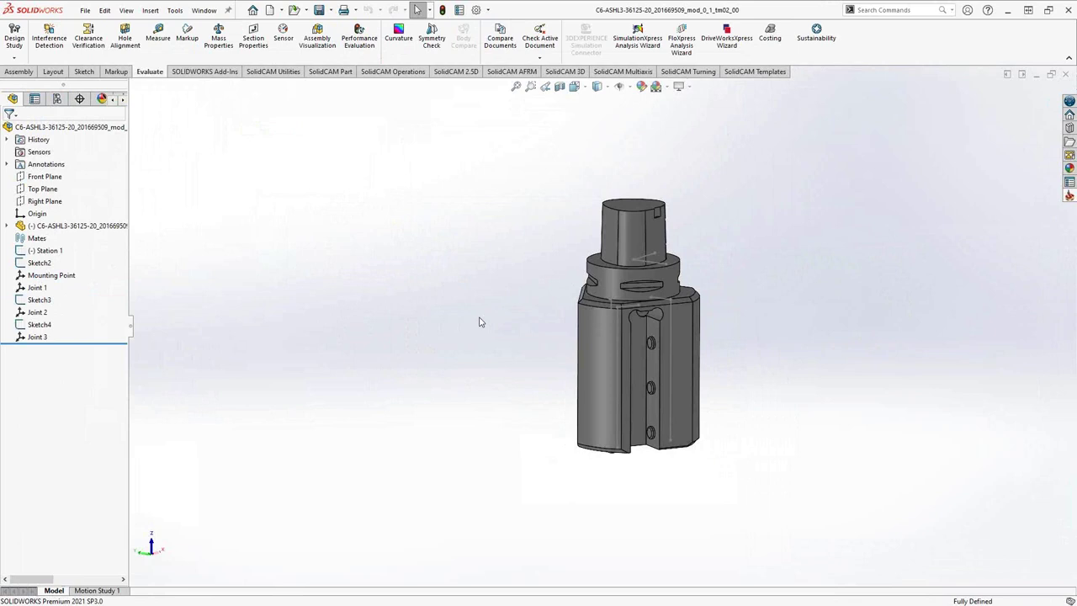
click(53, 275)
middle_drag(494, 351, 421, 357)
scroll(641, 246, down, 3)
middle_drag(641, 247, 674, 244)
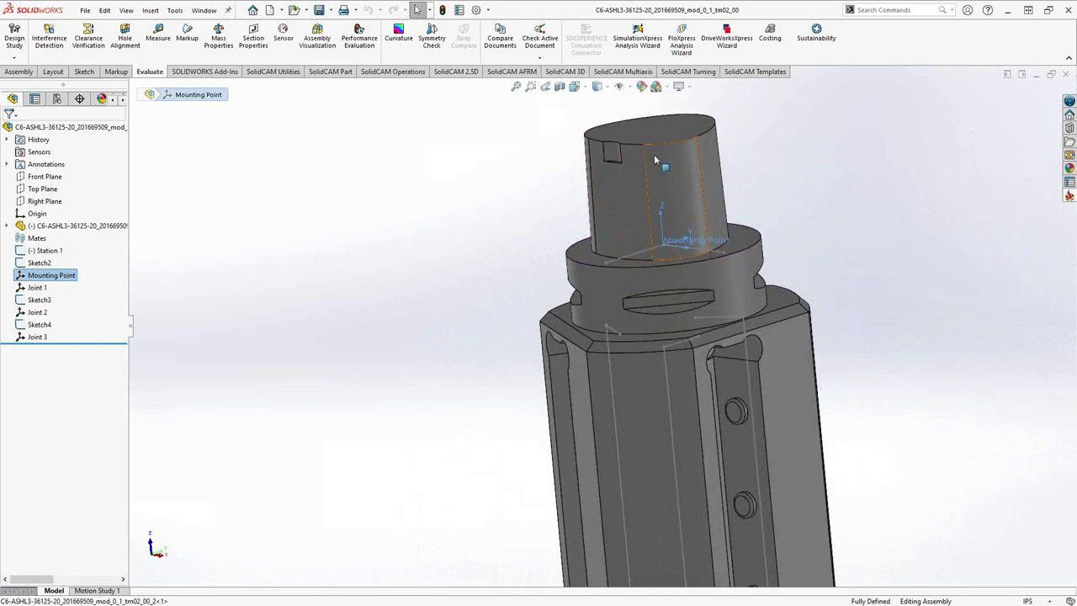
middle_drag(695, 254, 657, 250)
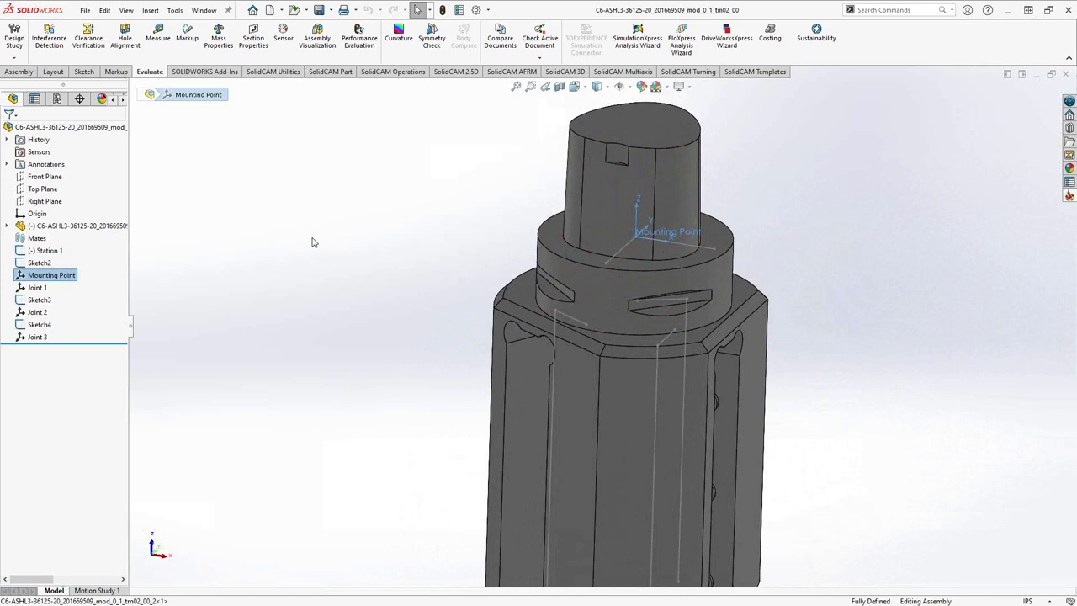
mouse_move(423, 222)
middle_down()
mouse_move(370, 257)
mouse_move(409, 214)
middle_up()
scroll(424, 231, down, 4)
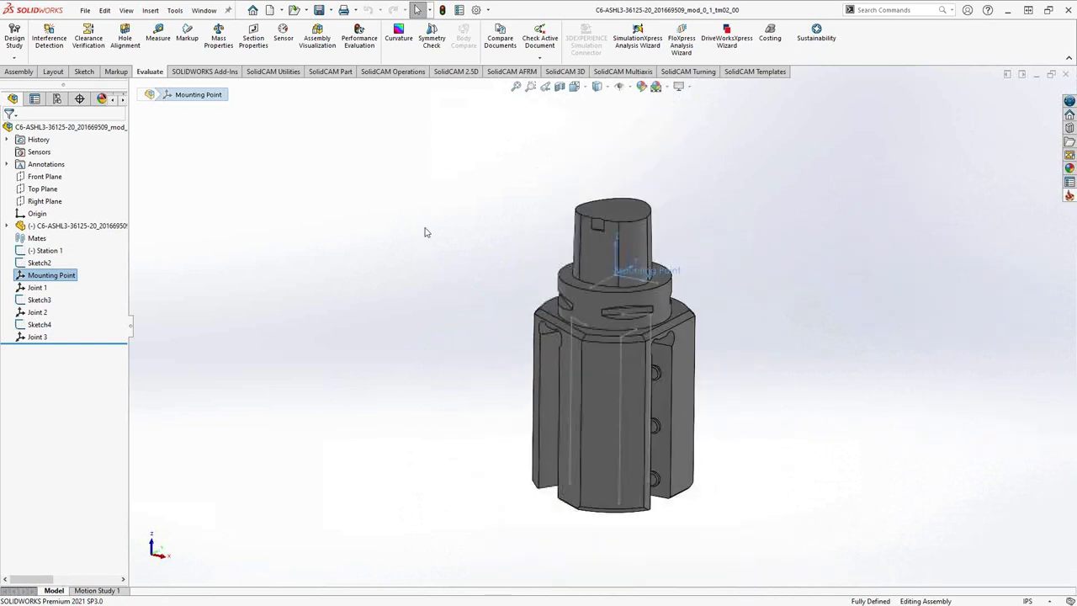
middle_drag(401, 232, 327, 250)
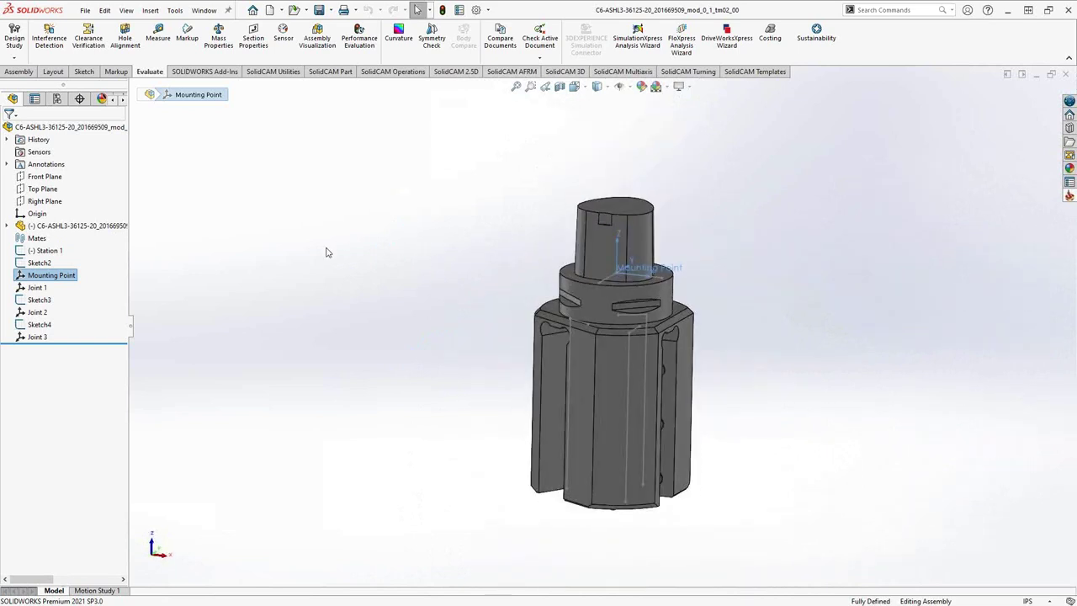
click(379, 327)
middle_drag(379, 327, 429, 392)
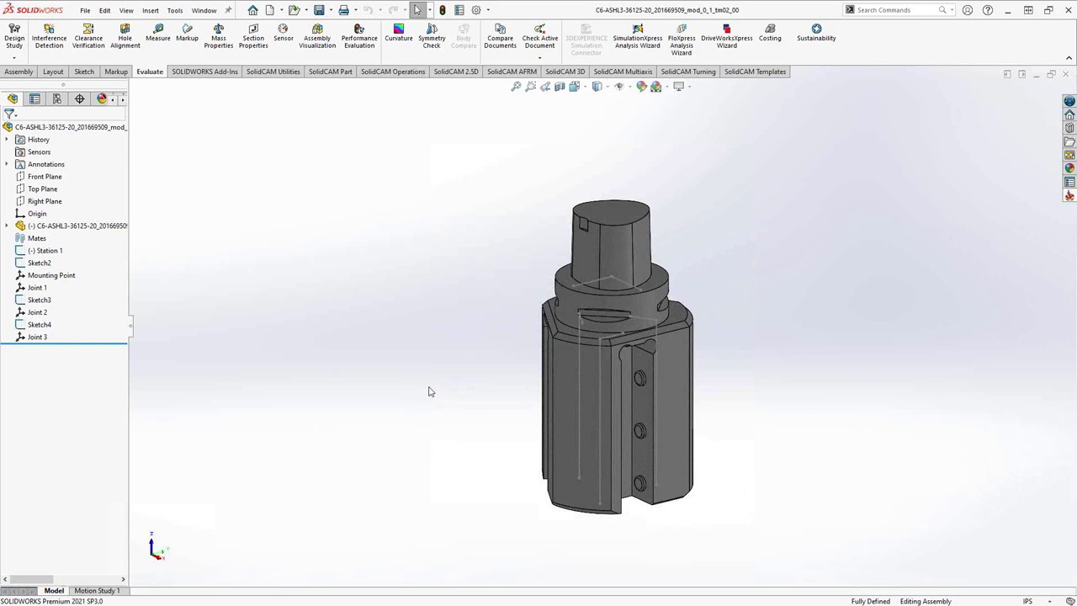
click(38, 288)
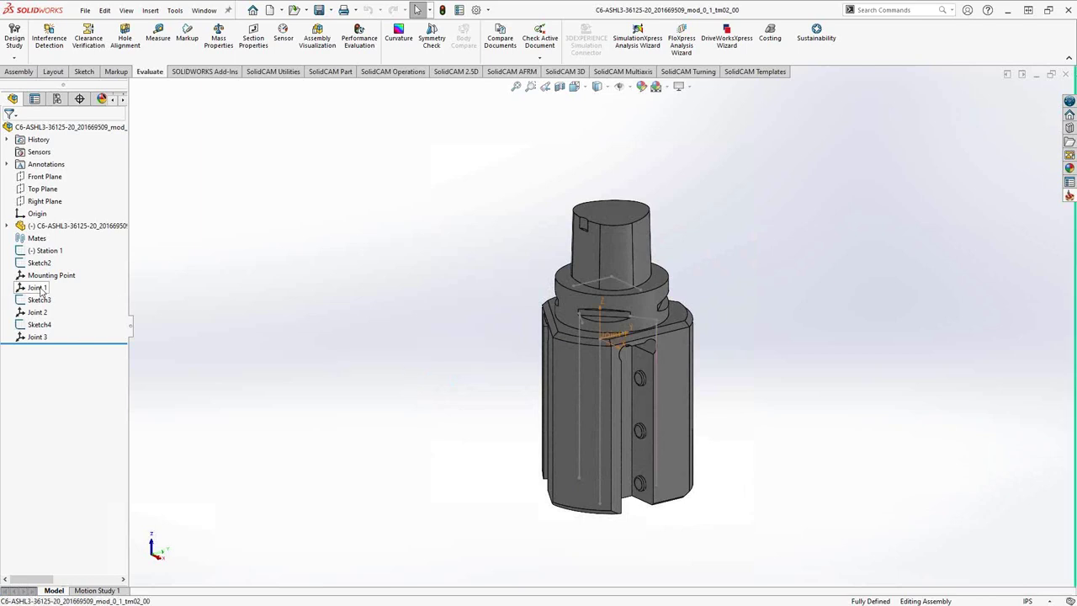
middle_drag(351, 371, 308, 372)
click(51, 313)
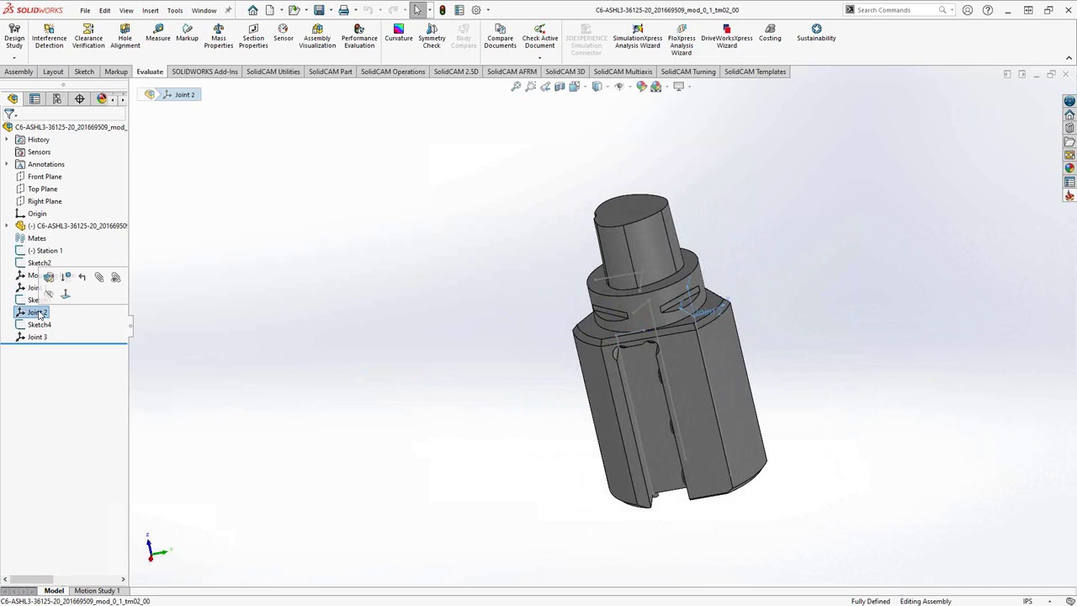
click(39, 337)
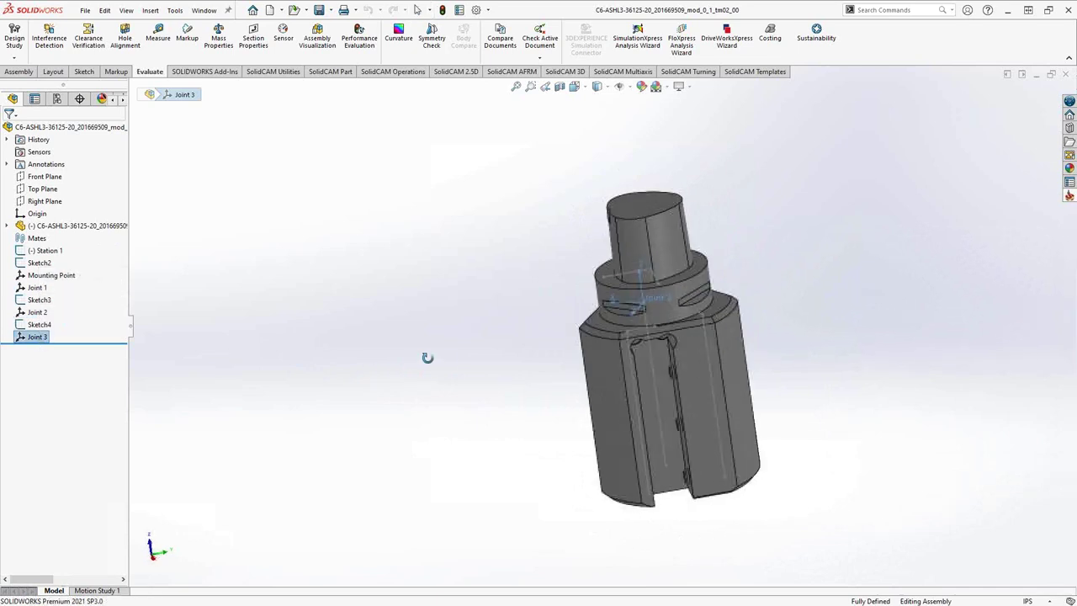
mouse_move(428, 358)
middle_down()
mouse_move(548, 380)
mouse_move(379, 384)
mouse_move(430, 379)
middle_up()
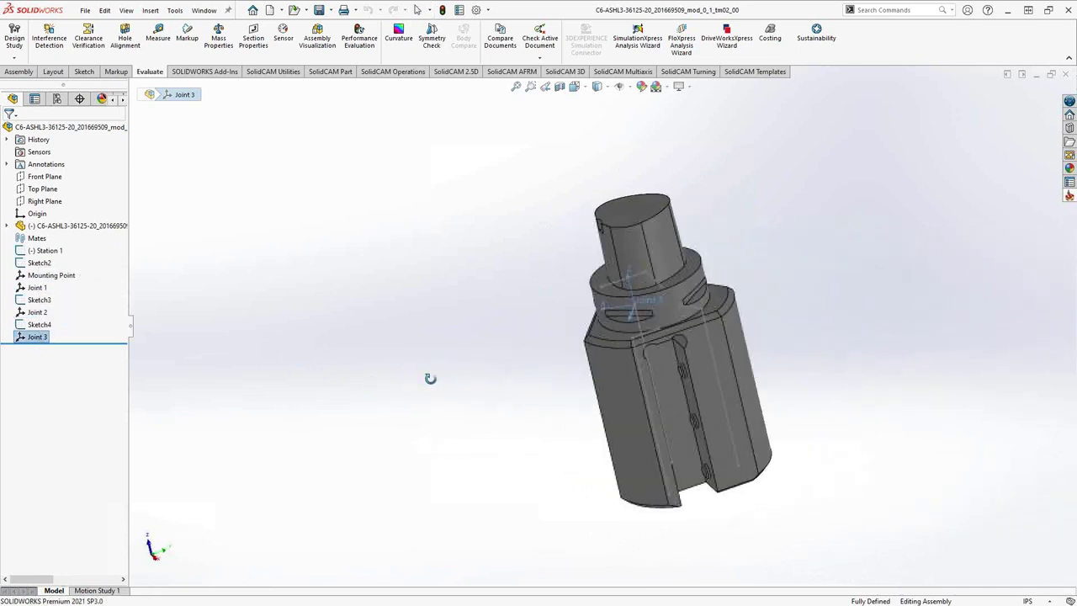
key(Escape)
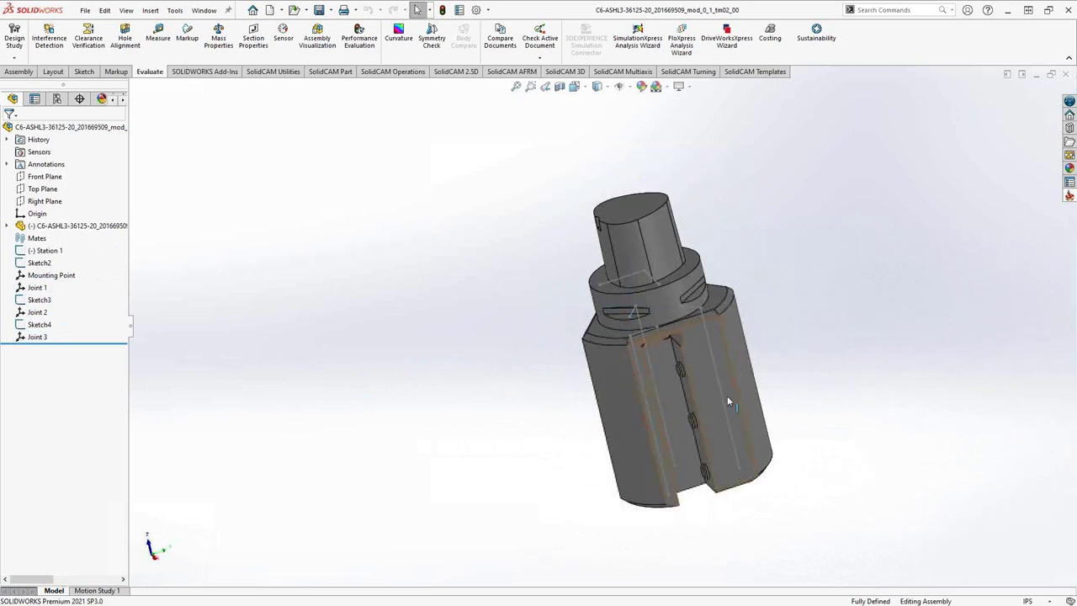
click(37, 287)
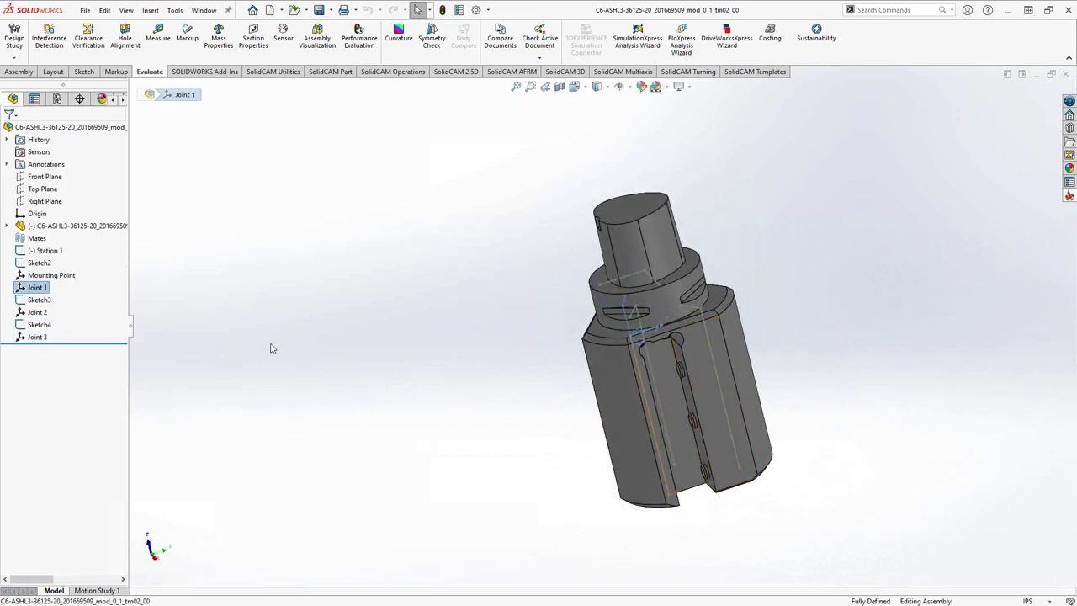
middle_drag(271, 348, 596, 344)
scroll(609, 347, down, 5)
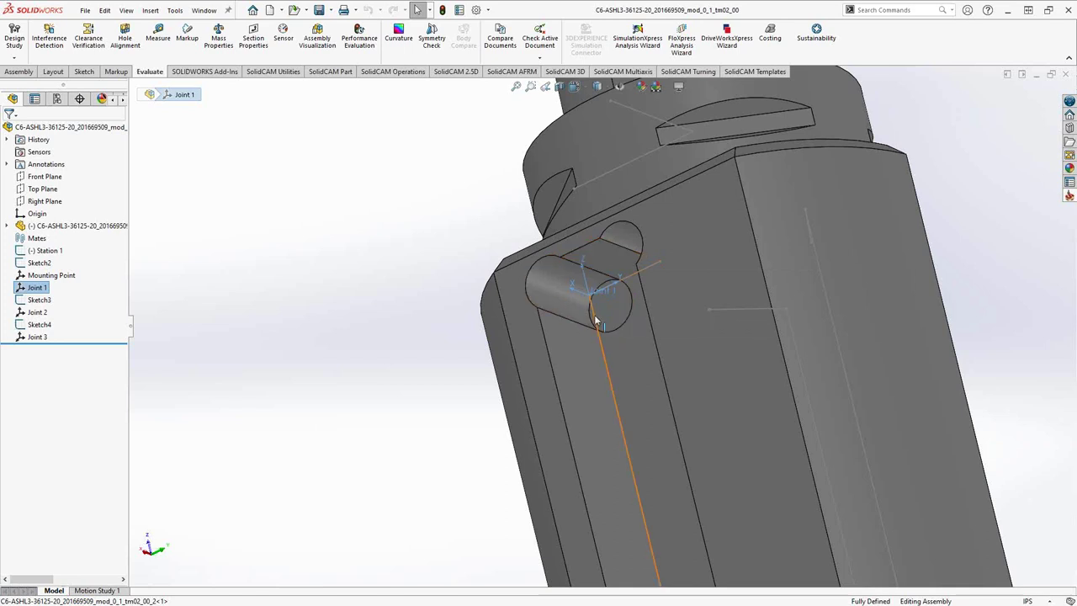
click(370, 303)
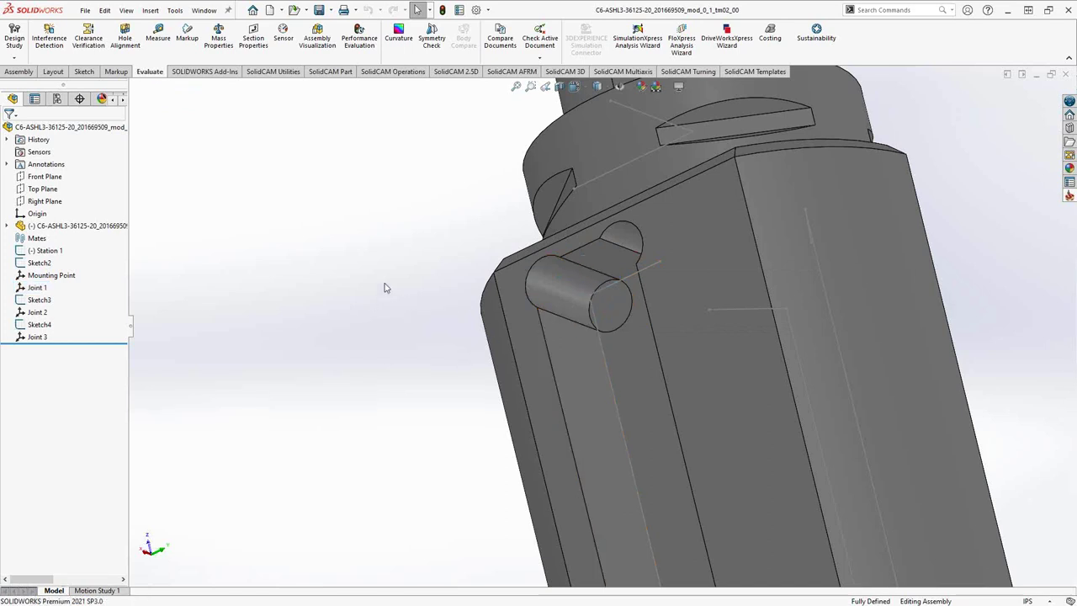
scroll(392, 336, up, 10)
middle_drag(402, 339, 418, 345)
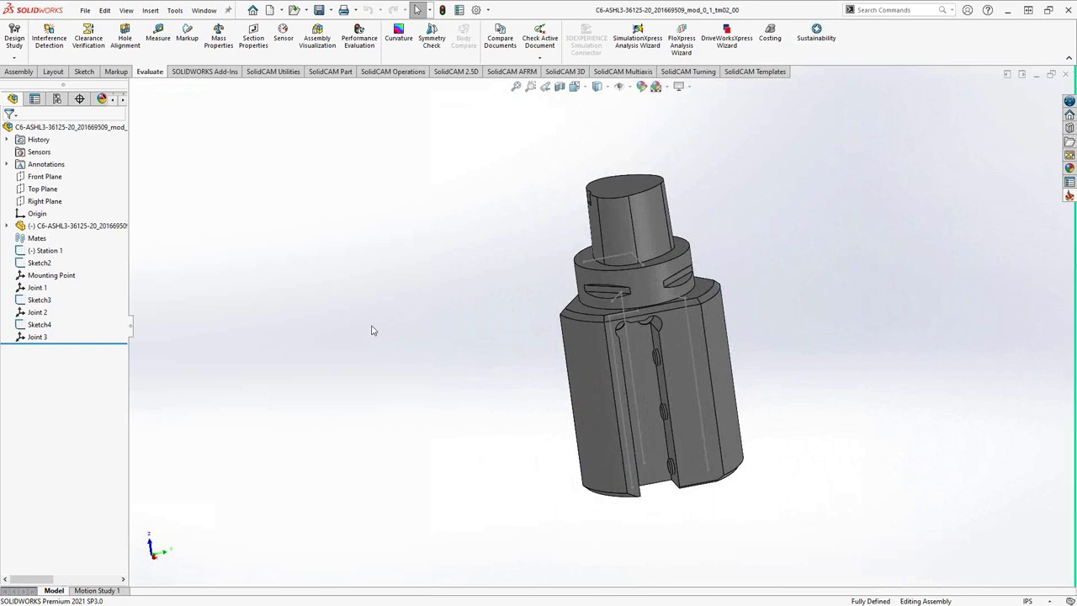
middle_drag(372, 329, 389, 331)
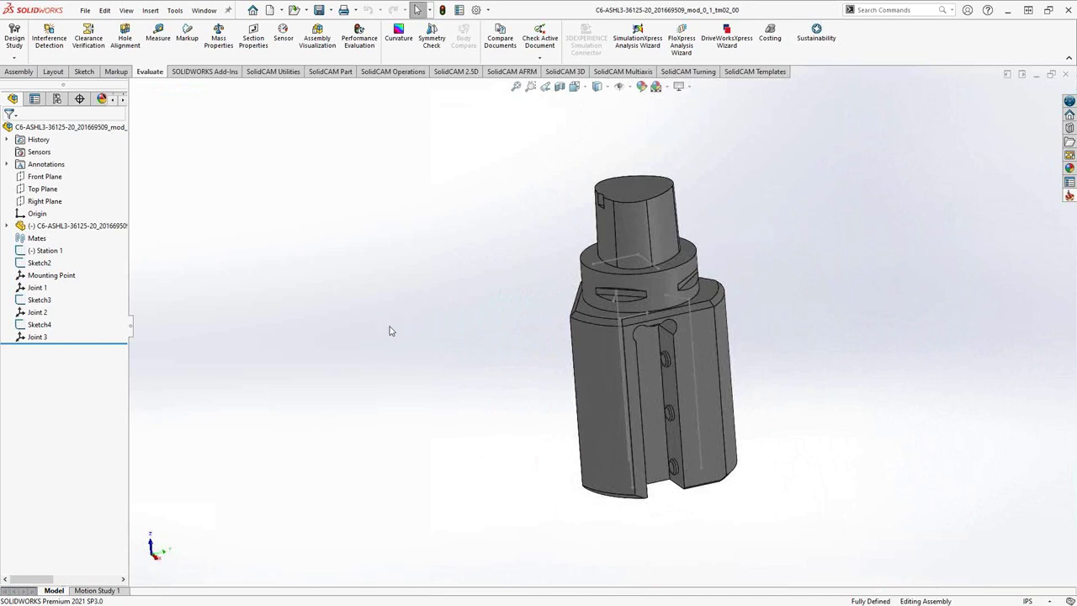
Run CoordSys Matrix with Mounting Point as master and Joint 3 as slave (shift -25.321, -3.856, -28).
click(267, 71)
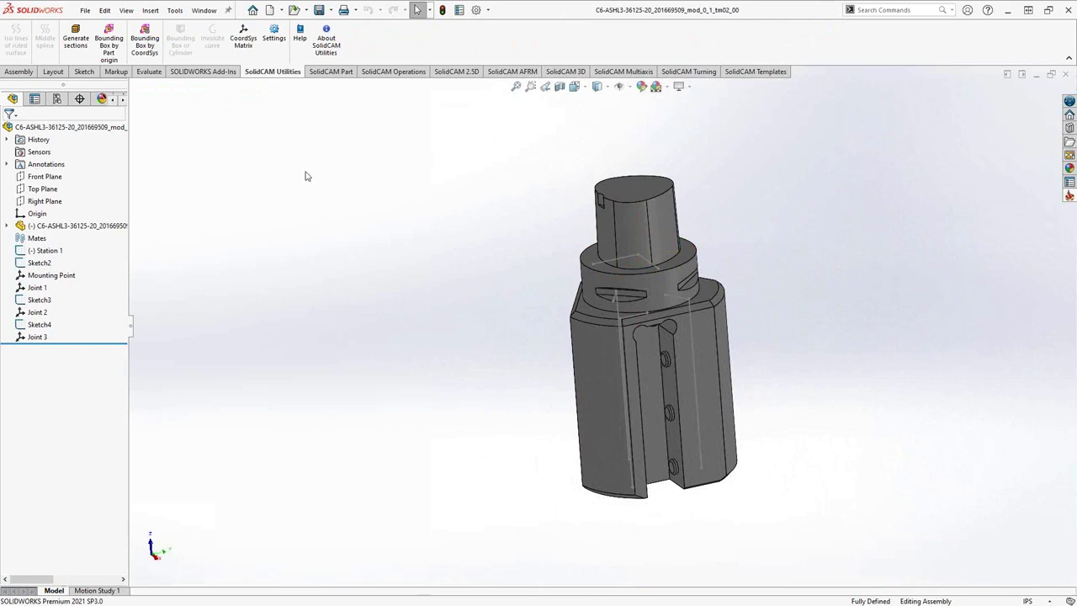
click(245, 49)
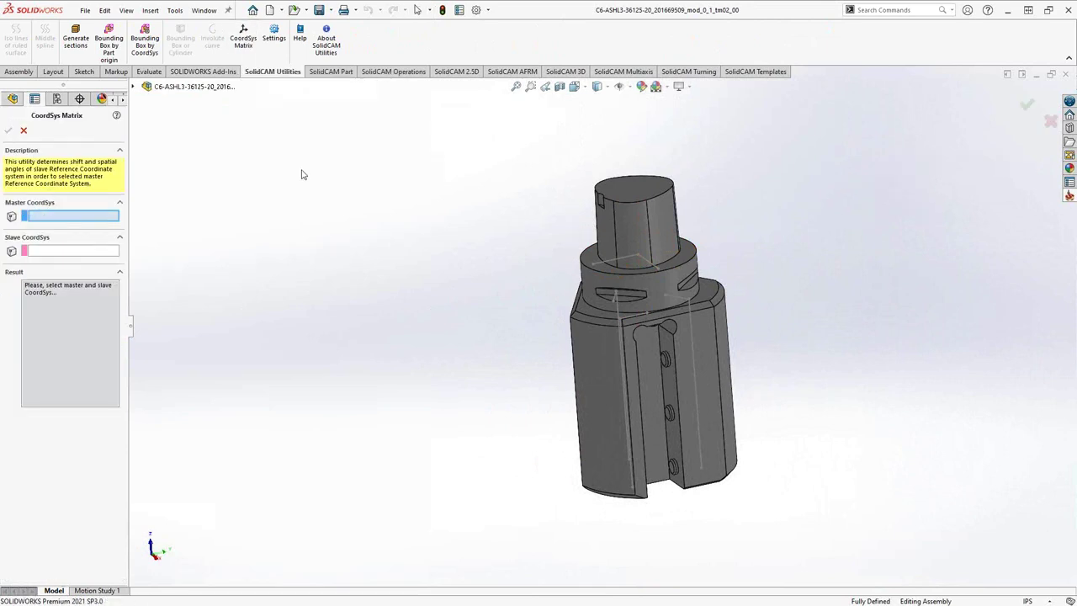
click(133, 88)
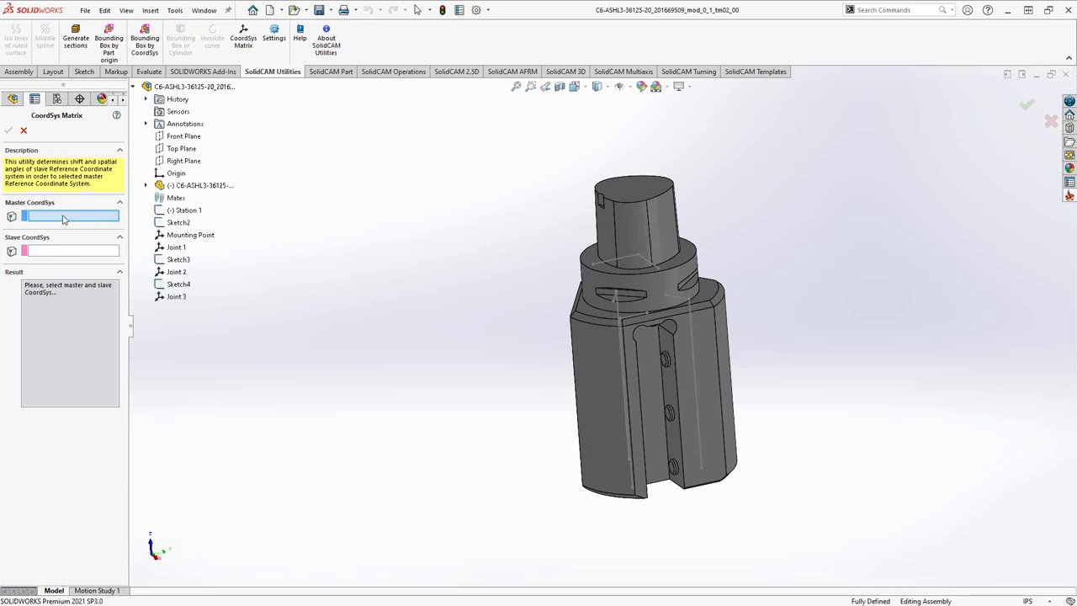
click(192, 235)
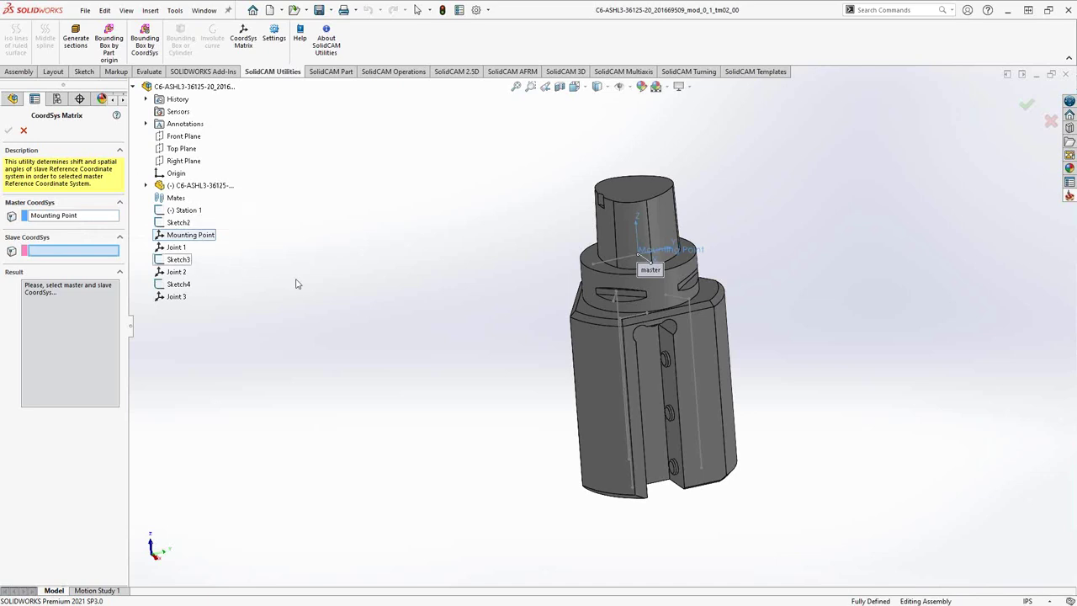
click(176, 247)
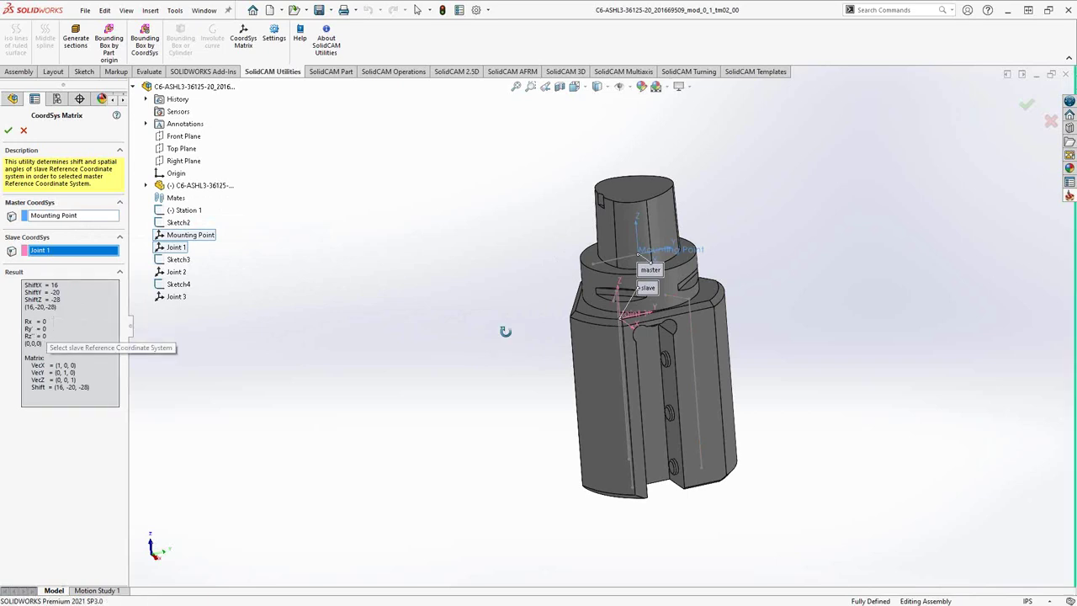
middle_drag(505, 329, 502, 366)
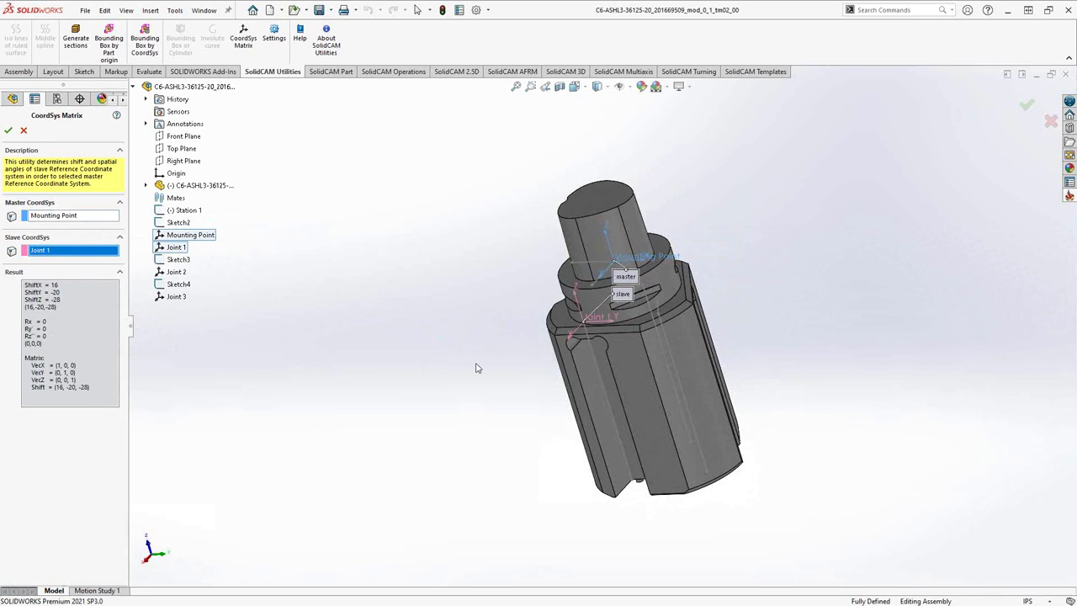
click(174, 297)
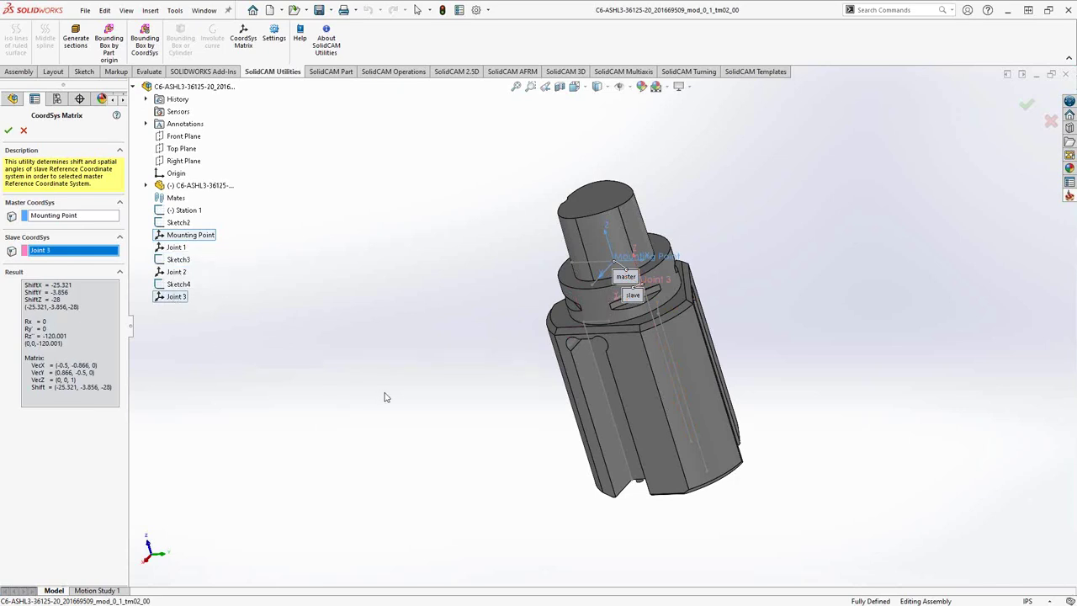
Orbit the assembly to check Joint 3, then close the CoordSys Matrix comparison.
middle_drag(451, 356, 614, 353)
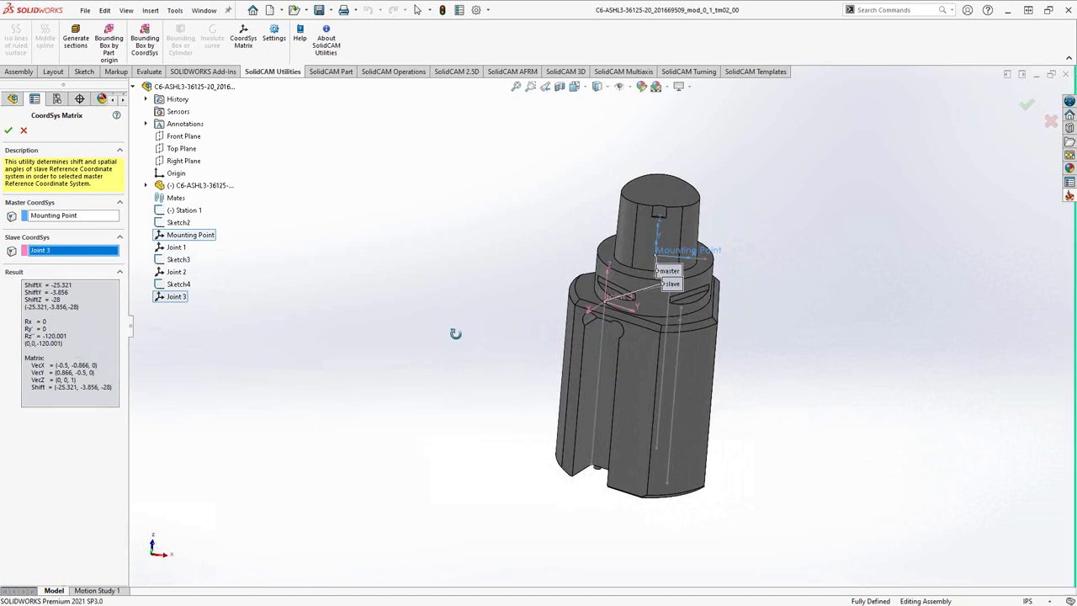
middle_drag(457, 335, 440, 361)
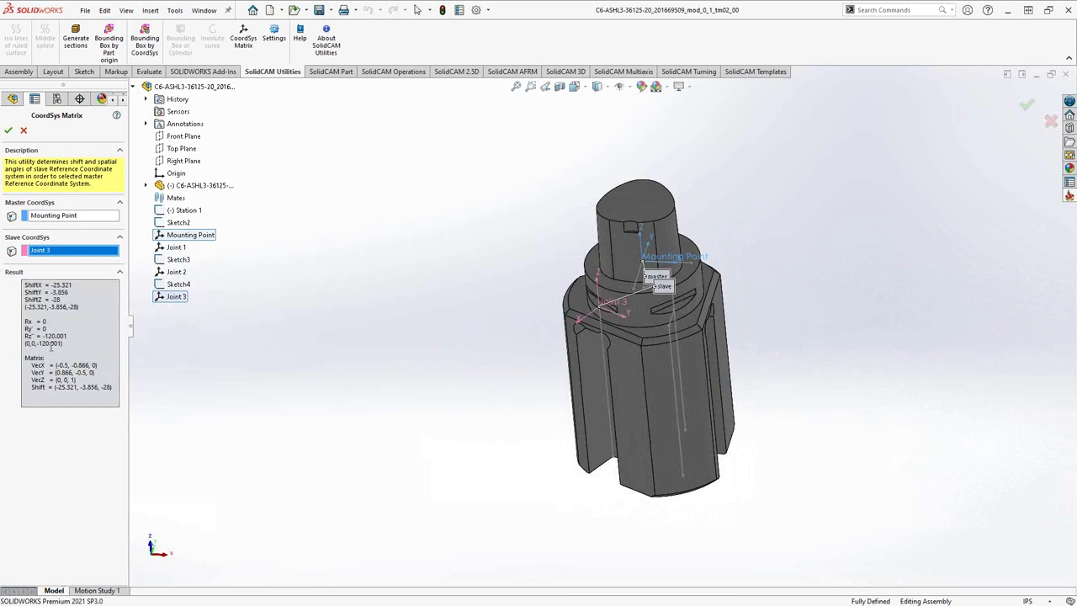
click(23, 130)
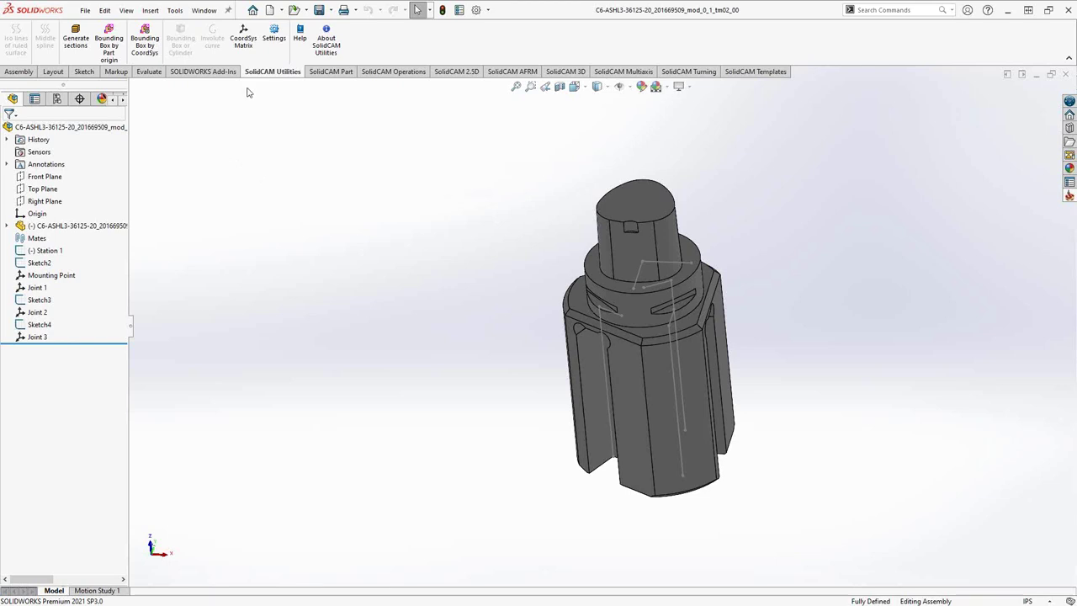
Launch the SolidCAM ToolKit Tool Assemblies library editor from the Tools menu.
click(173, 11)
mouse_move(204, 67)
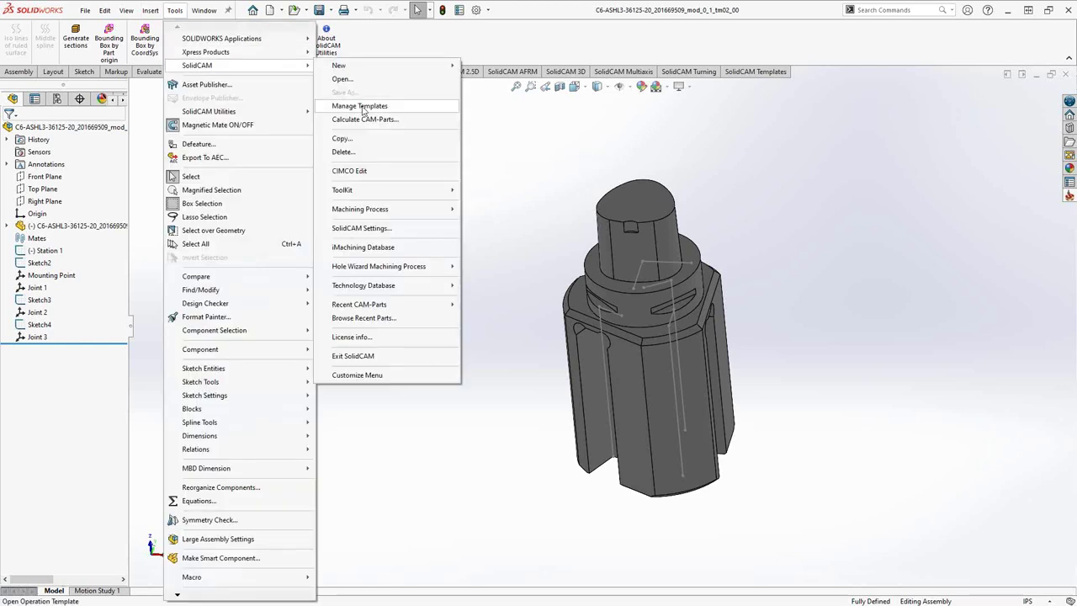
mouse_move(420, 192)
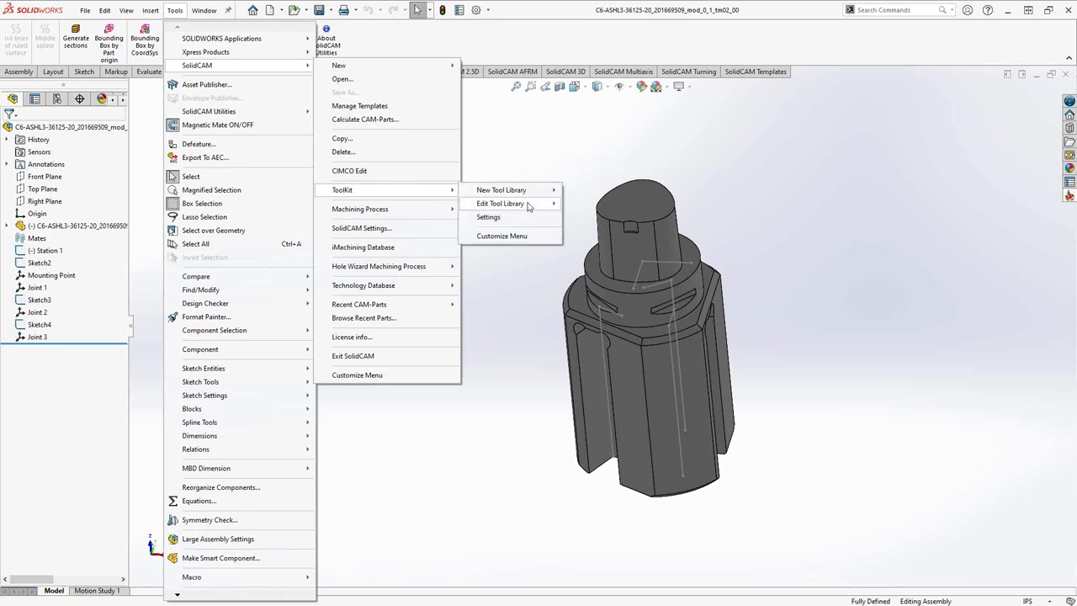
mouse_move(528, 206)
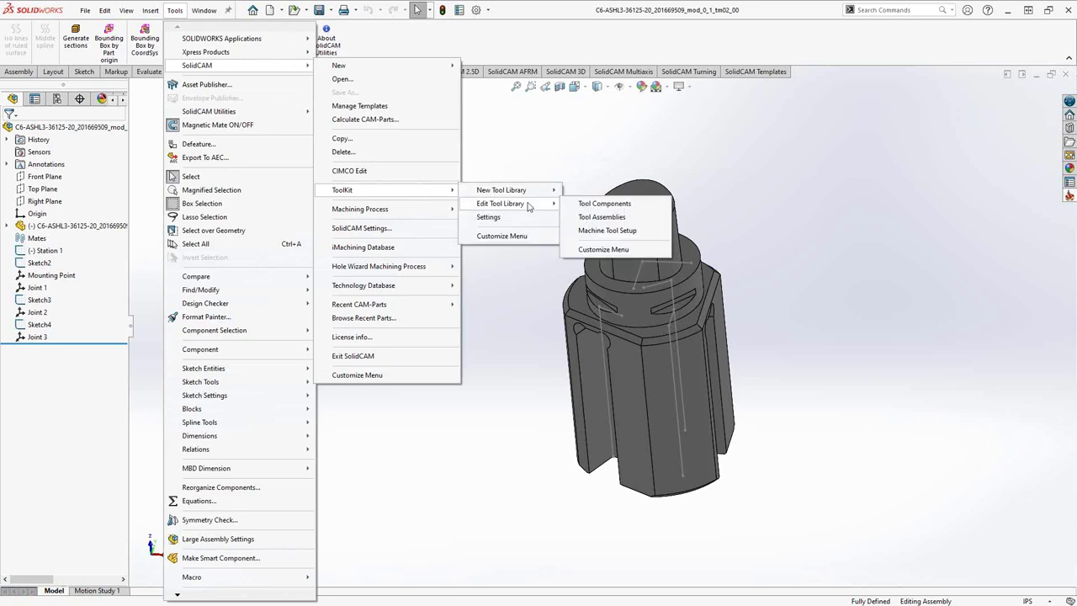
click(600, 218)
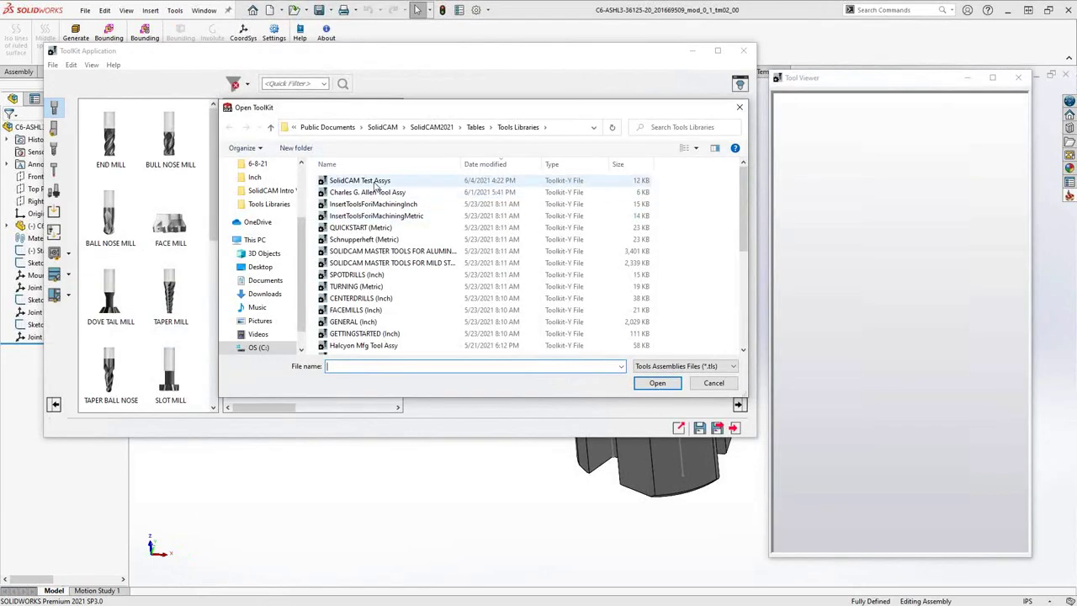
Open the Test Assy 042921 tool-assembly library and expand Tool [1].
click(376, 181)
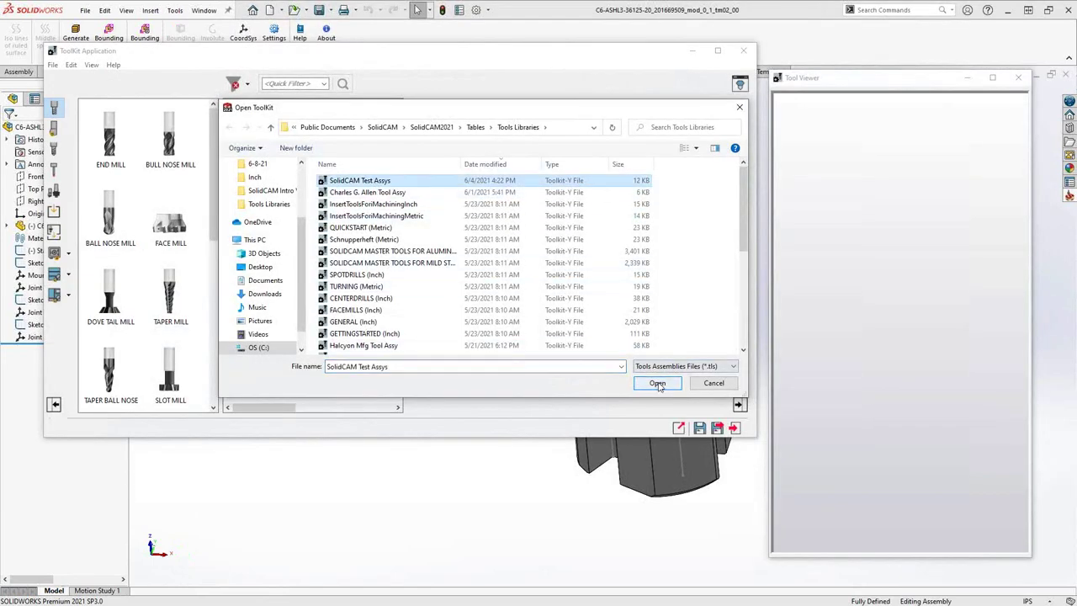
scroll(421, 265, down, 5)
scroll(380, 234, up, 1)
click(357, 226)
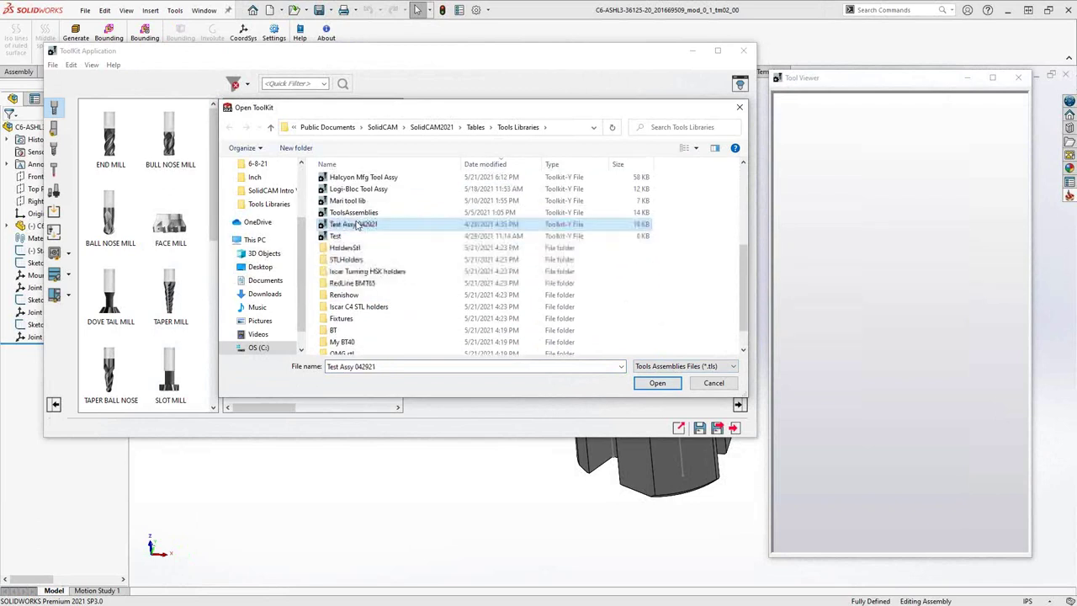
click(654, 381)
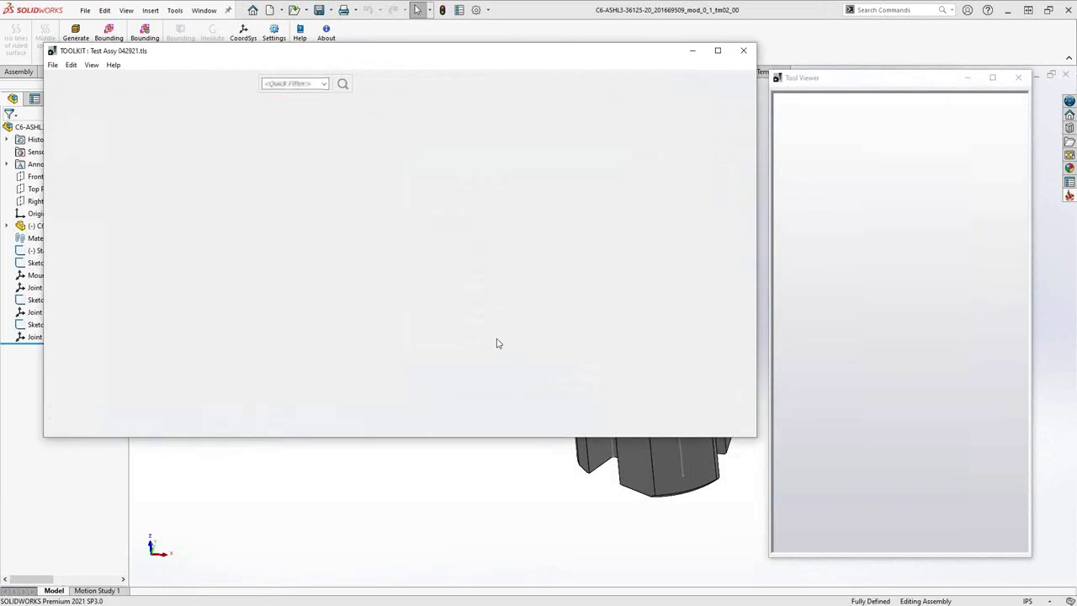
click(245, 119)
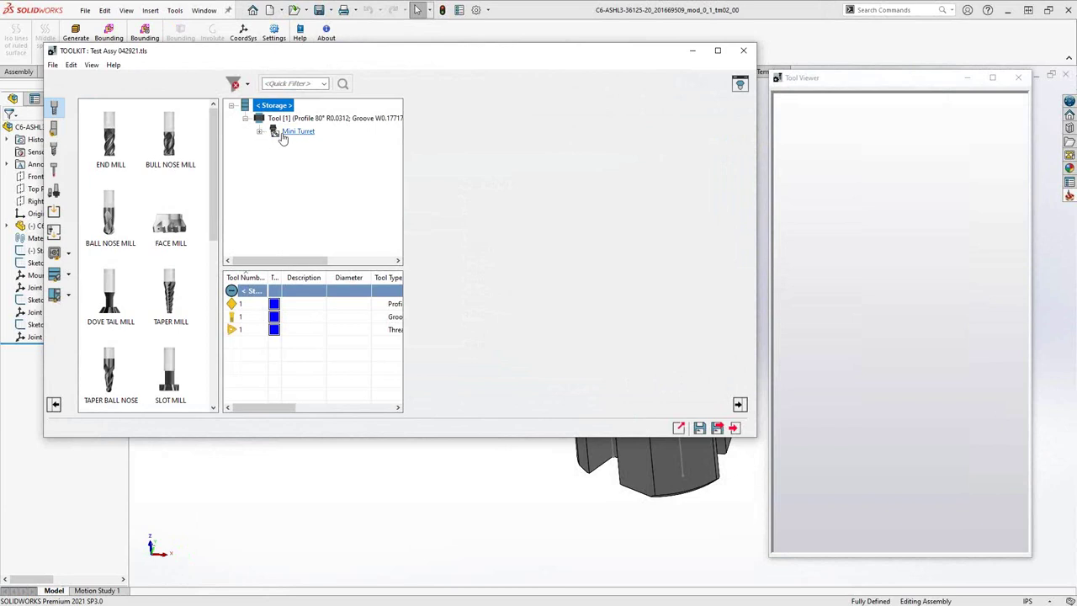
Expand the Mini Turret and show Ext. Turning's Joint_1 mounting (Y 0.98425, Ry -90).
click(286, 132)
click(895, 320)
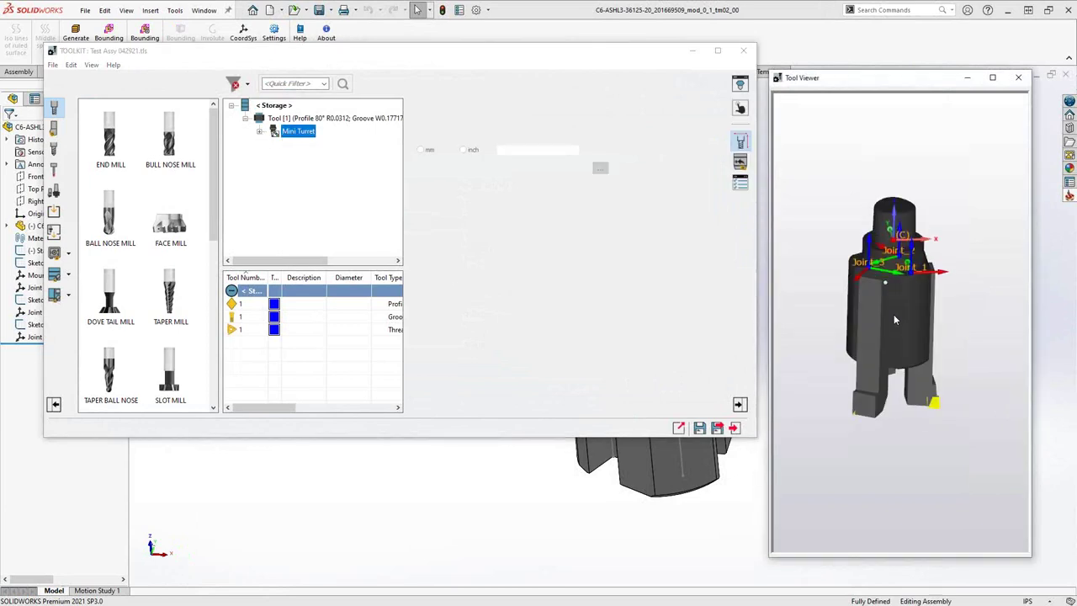
click(259, 133)
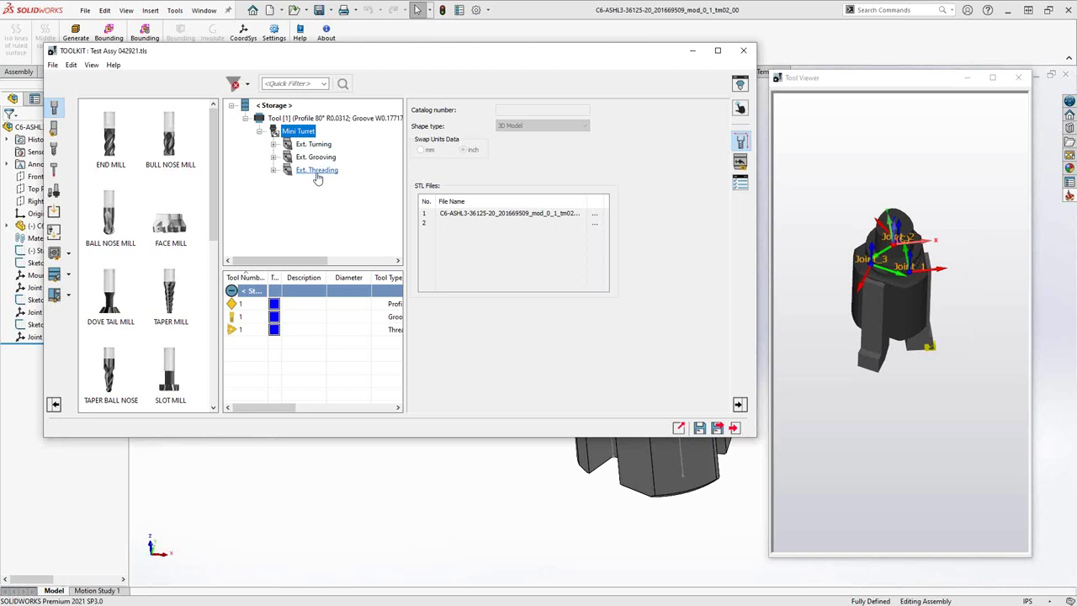
click(315, 146)
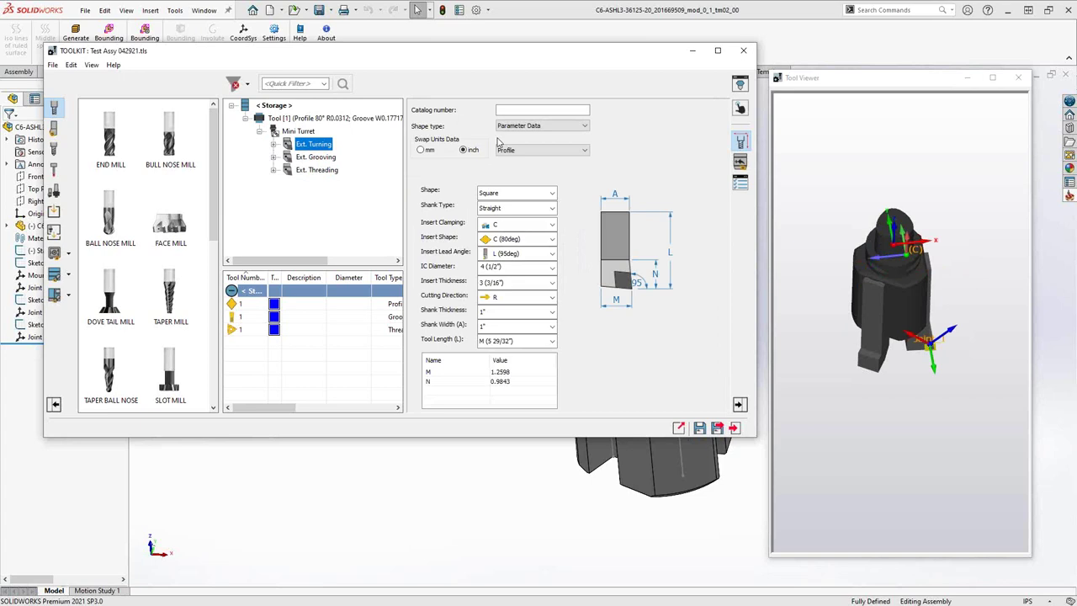
click(747, 163)
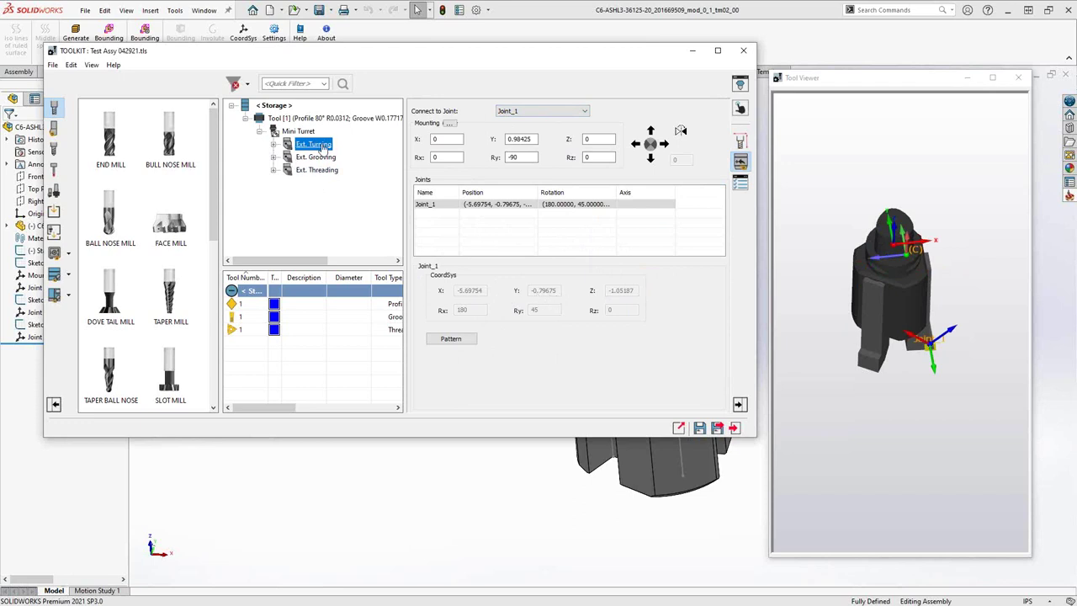
Select the Ext. Threading tool and rotate its model in the Tool Viewer.
click(315, 170)
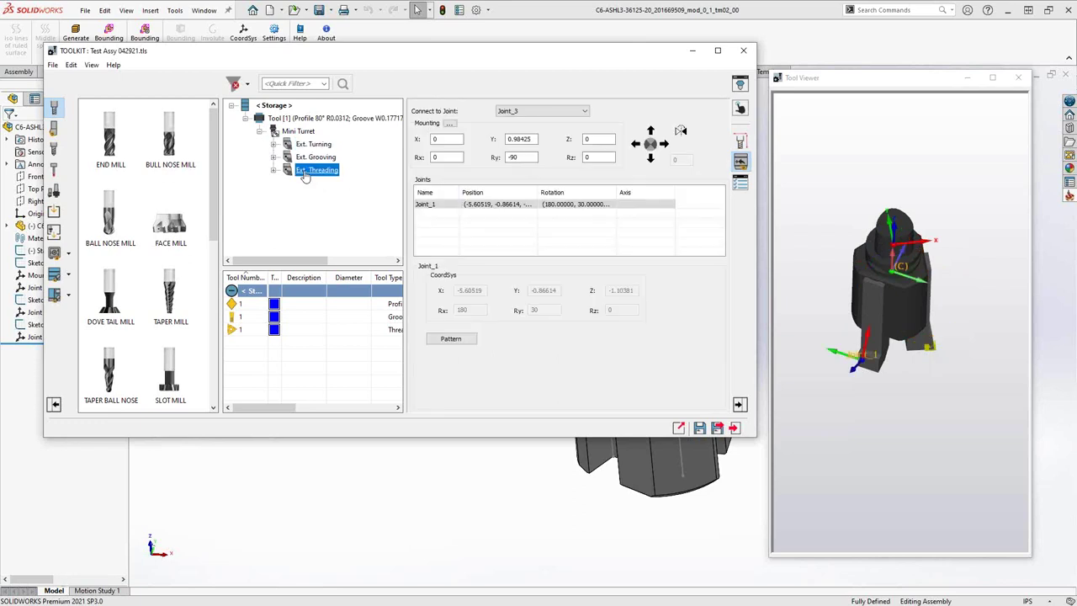
drag(915, 376, 898, 334)
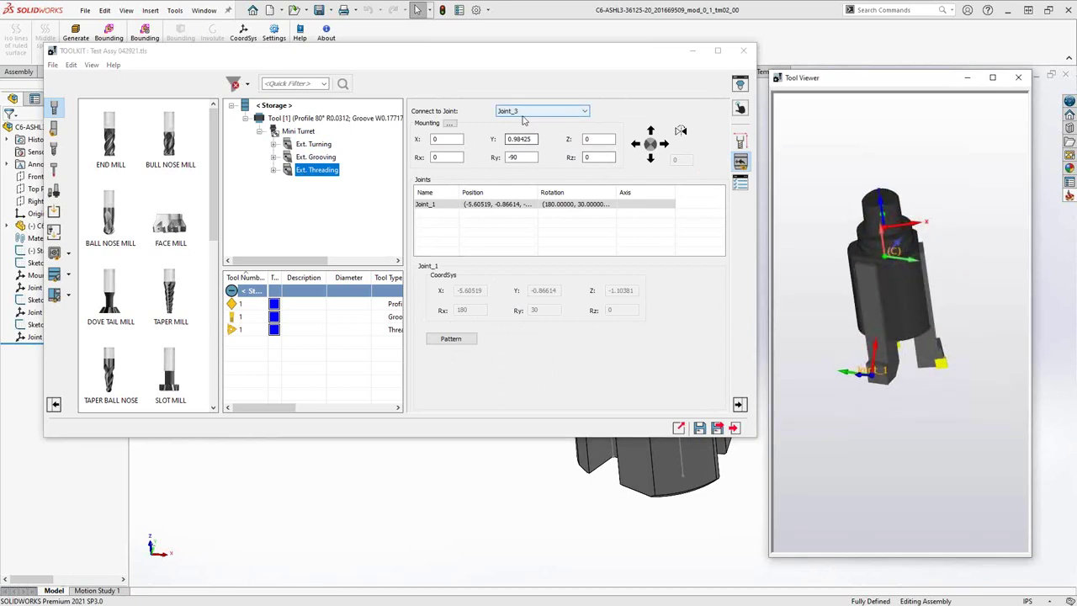
drag(866, 296, 876, 339)
scroll(911, 336, up, 3)
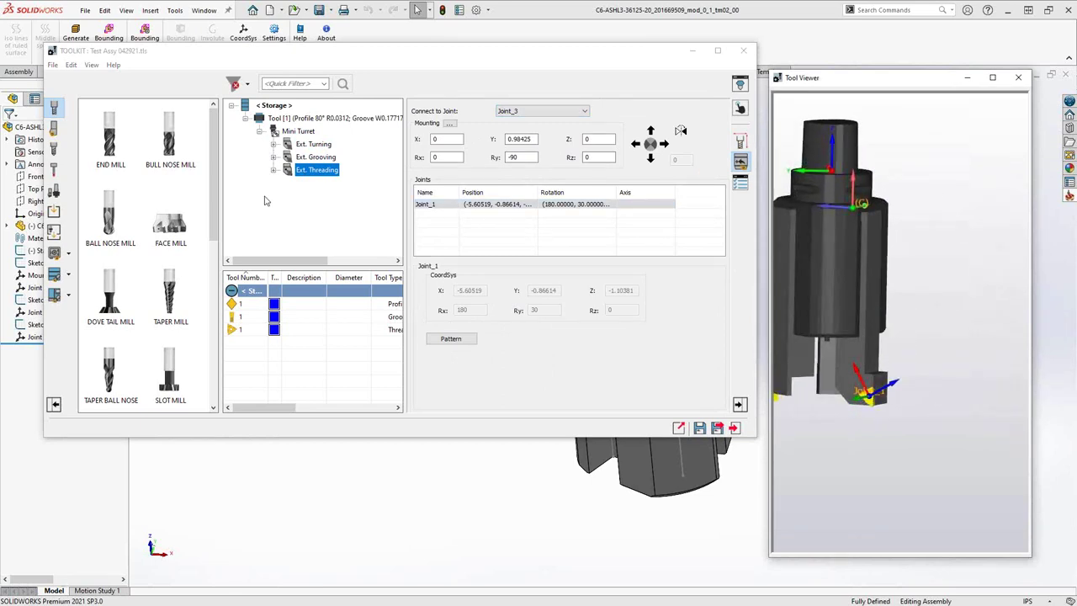
Reveal the Thread insert, view the tool from several angles, and select the Y value 0.98425.
click(274, 170)
drag(898, 395, 857, 359)
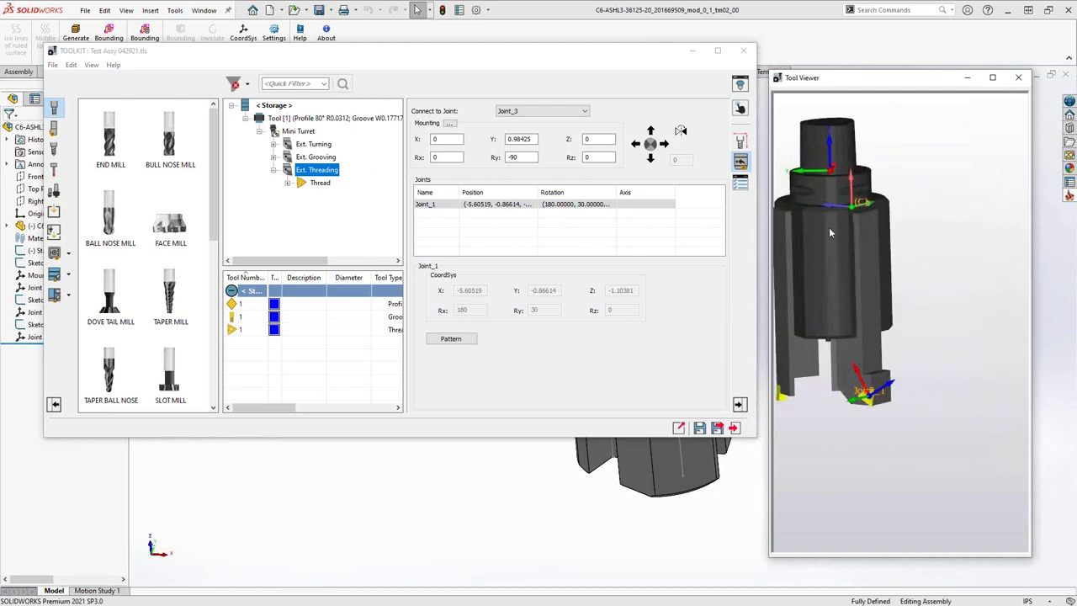
drag(829, 233, 878, 276)
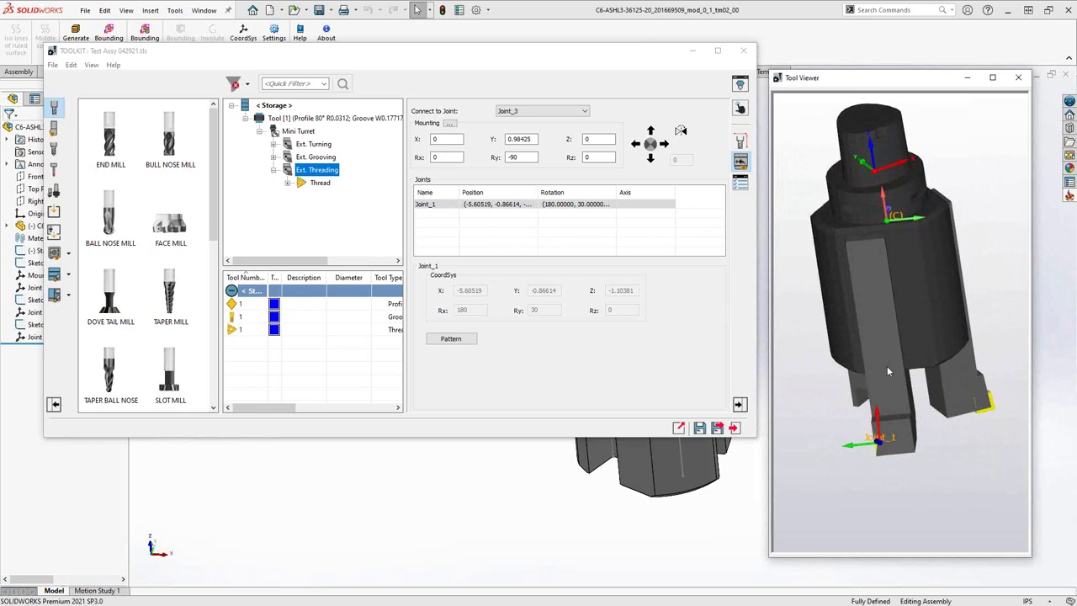
drag(872, 381, 895, 371)
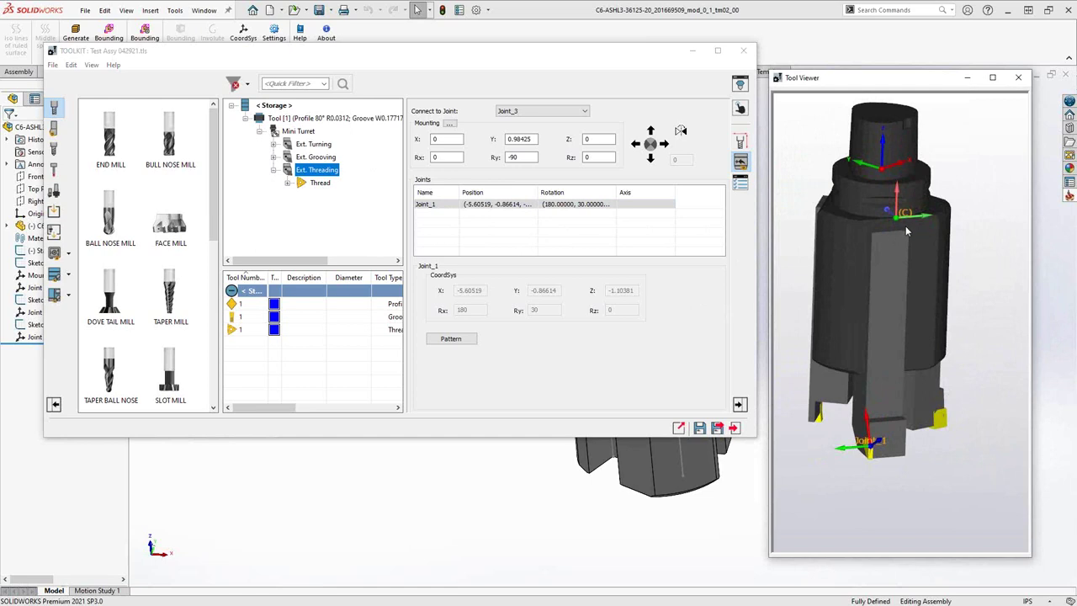
double_click(530, 139)
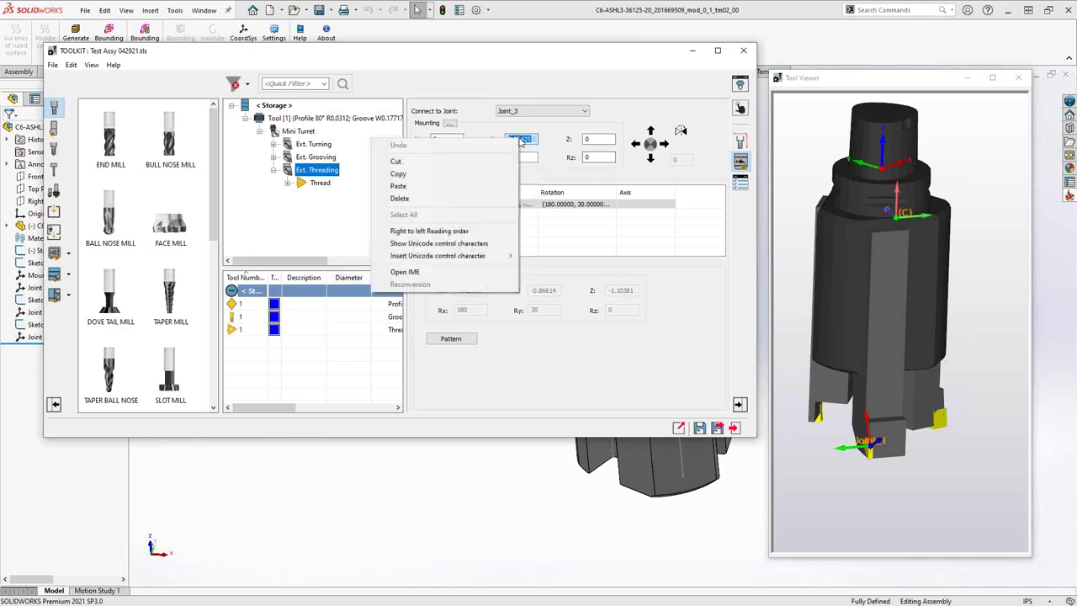
Change the threading tool's Y mounting shift to 0 and inspect the shifted tool.
right_click(521, 140)
click(401, 162)
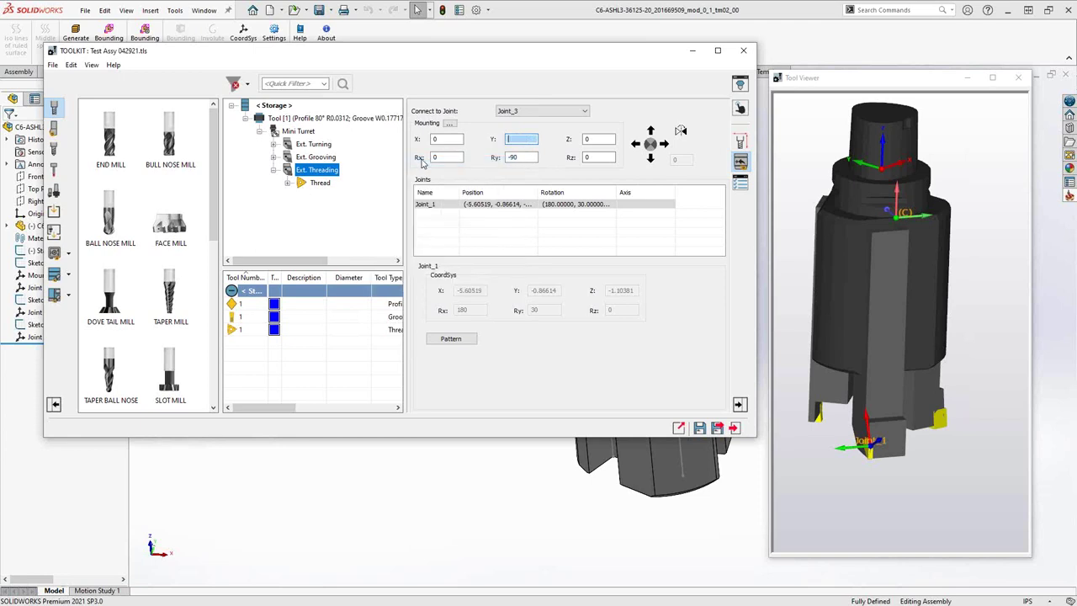
text(0)
click(601, 139)
click(843, 268)
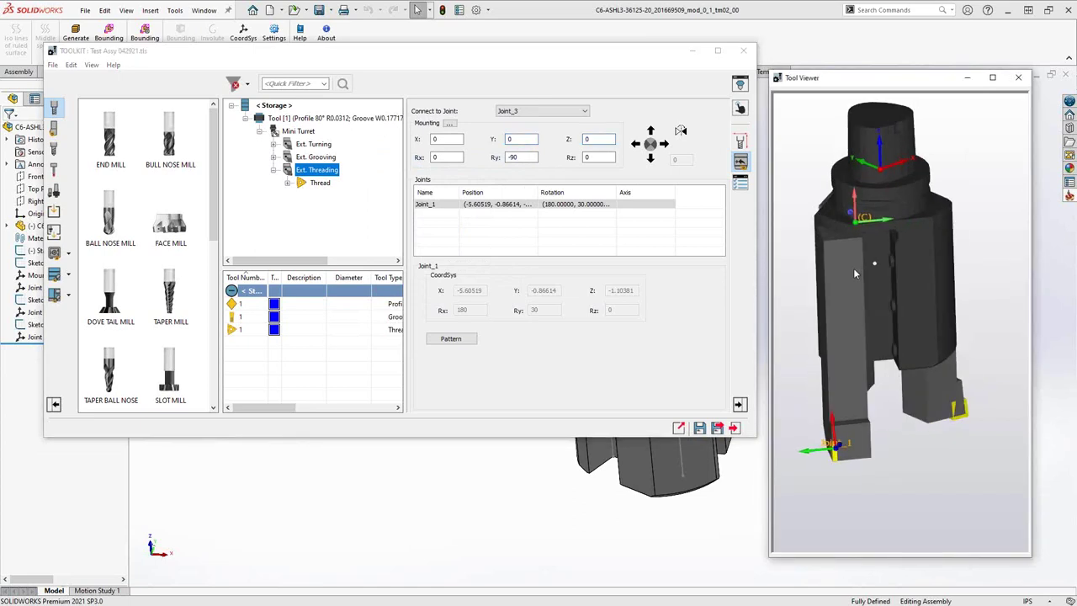
drag(853, 268, 869, 284)
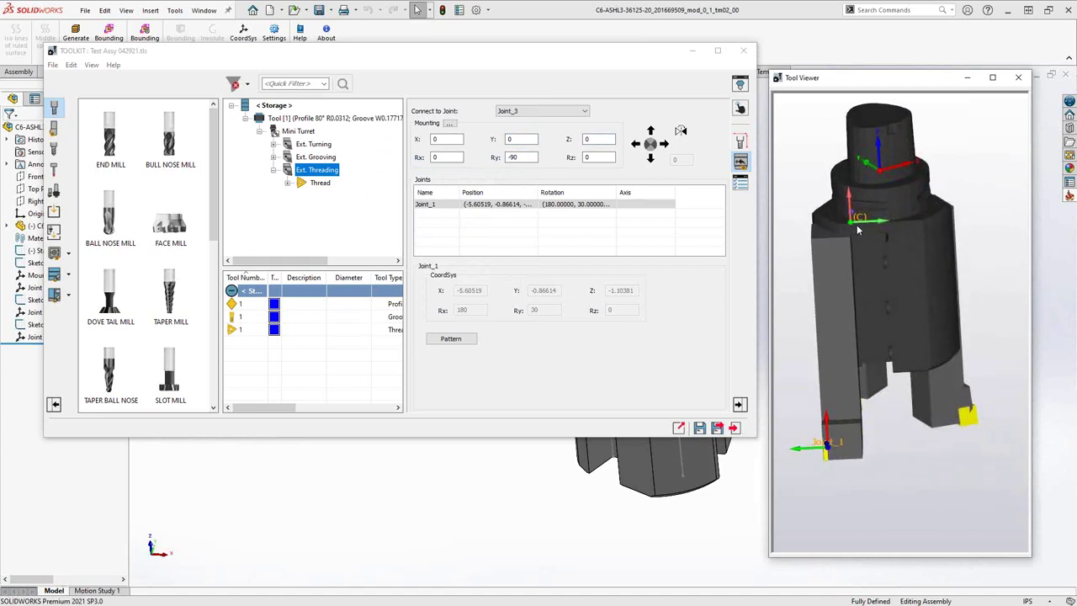
Restore the Y mounting shift to 0.98425 and rotate to a frontal view.
double_click(506, 140)
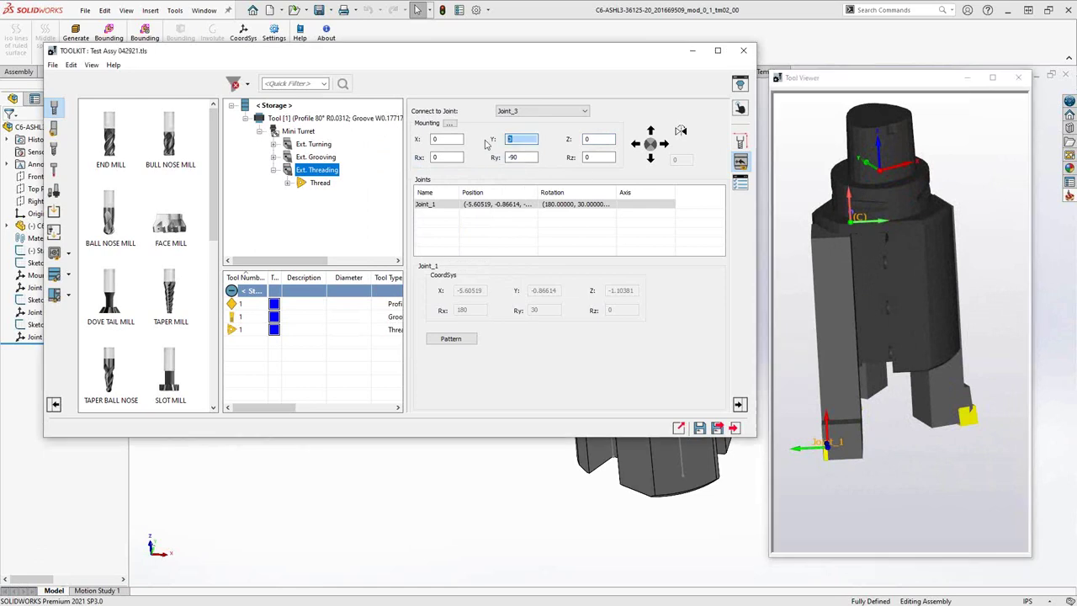
key(ctrl+v)
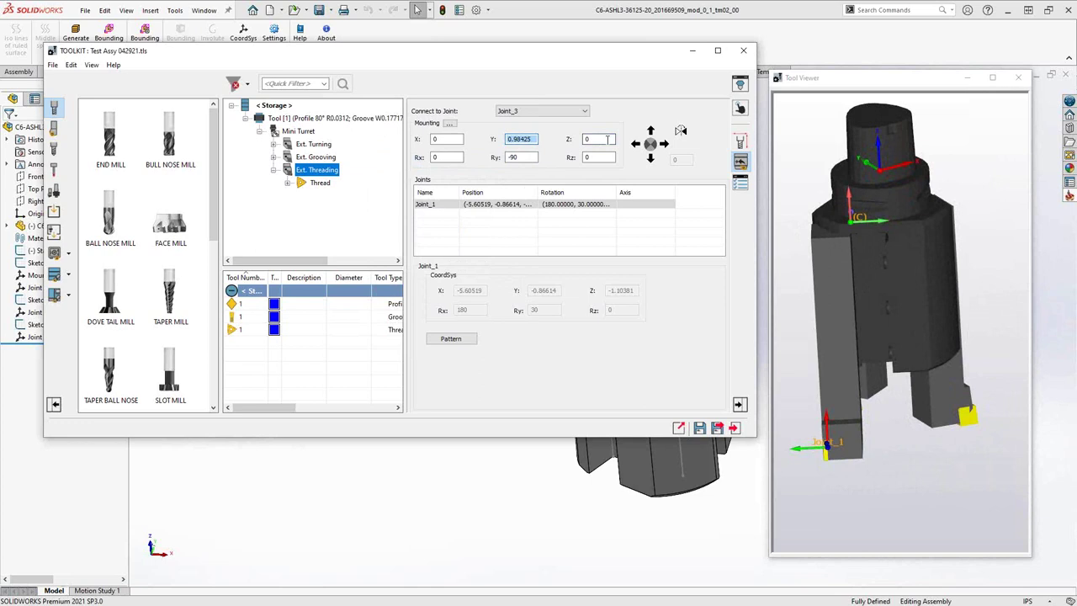
drag(839, 300, 869, 295)
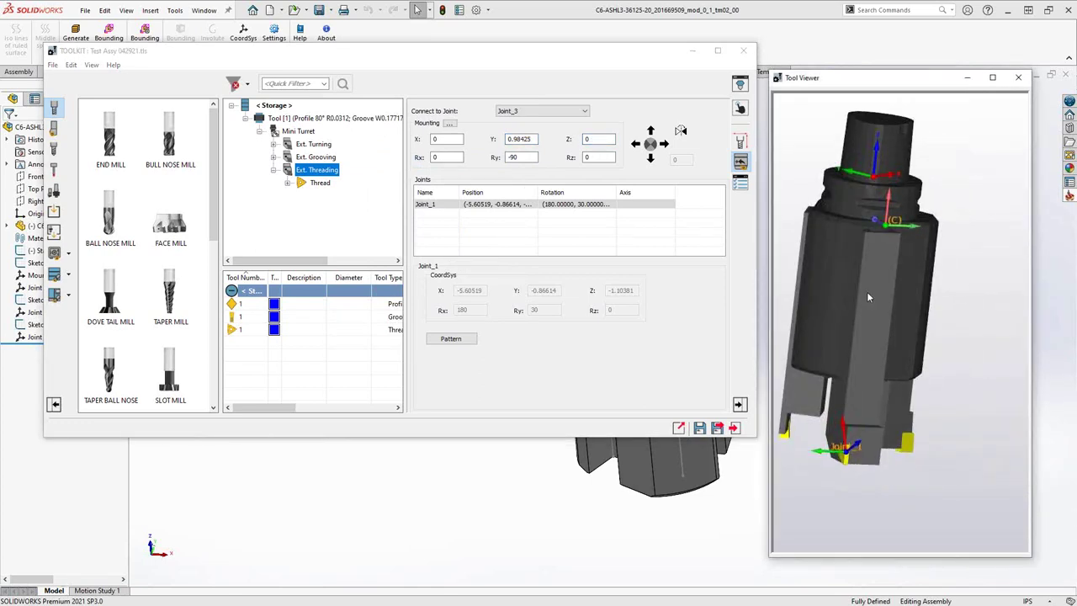